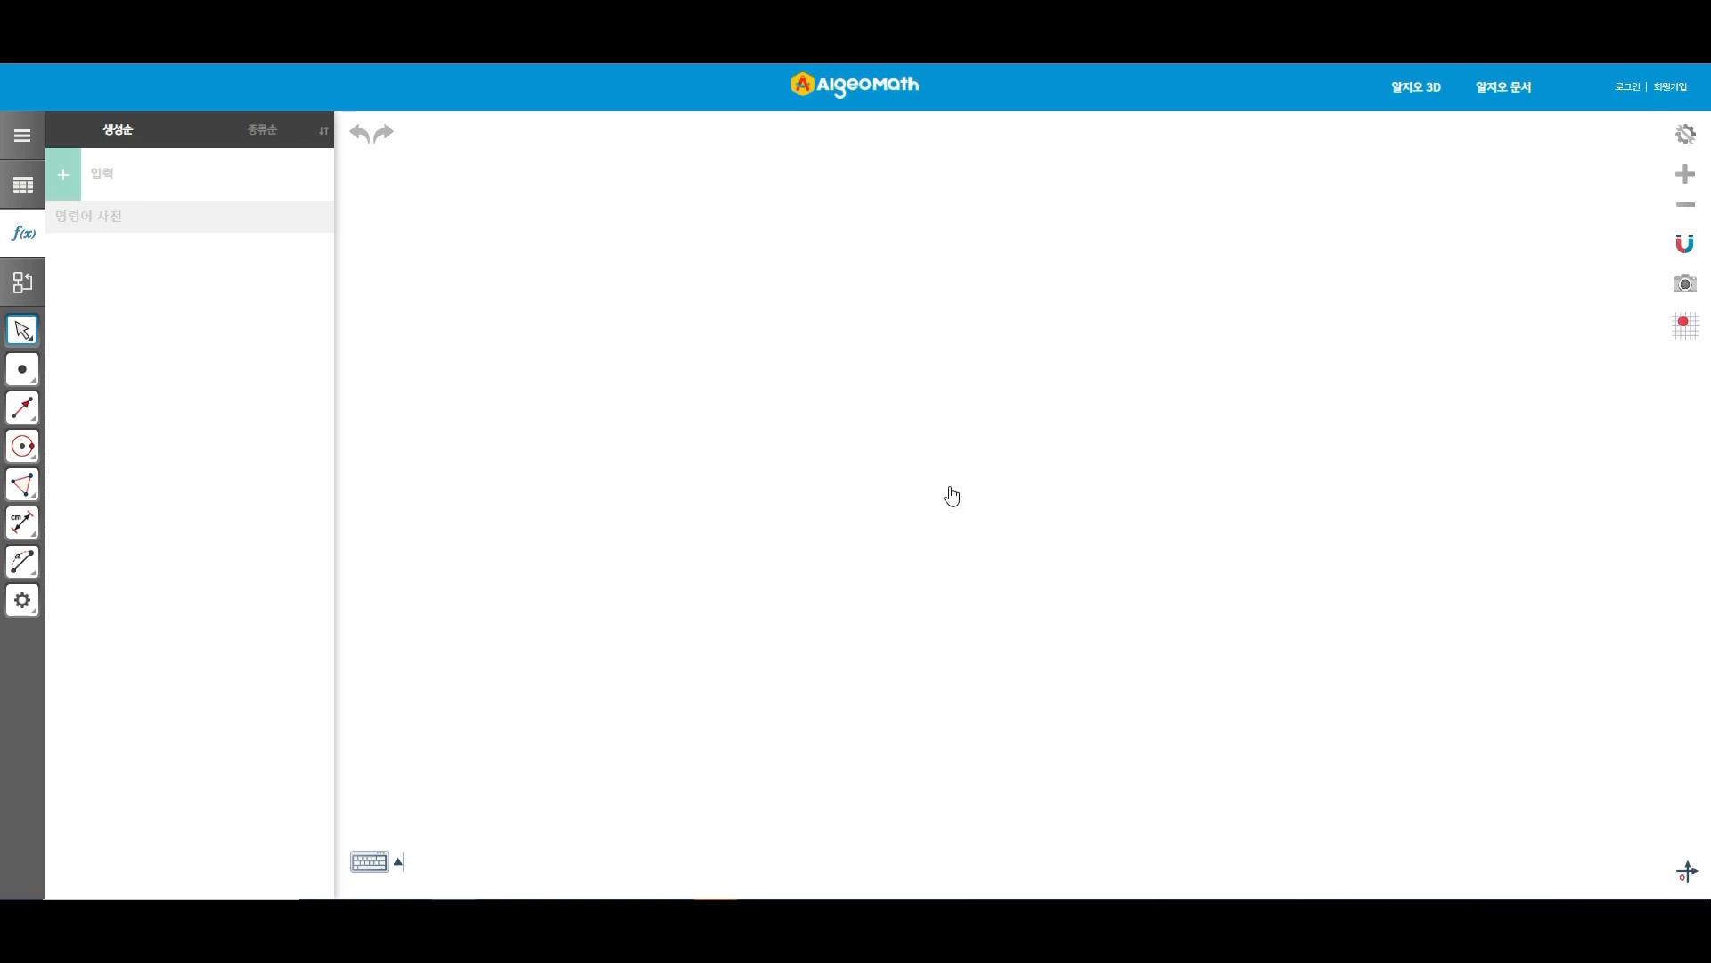
Step: Draw a circle from a centre point near the middle of the canvas and a circumference point to its upper right
{"action": "mouse_move", "coordinate": [23, 446]}
{"action": "left_click", "coordinate": [140, 451]}
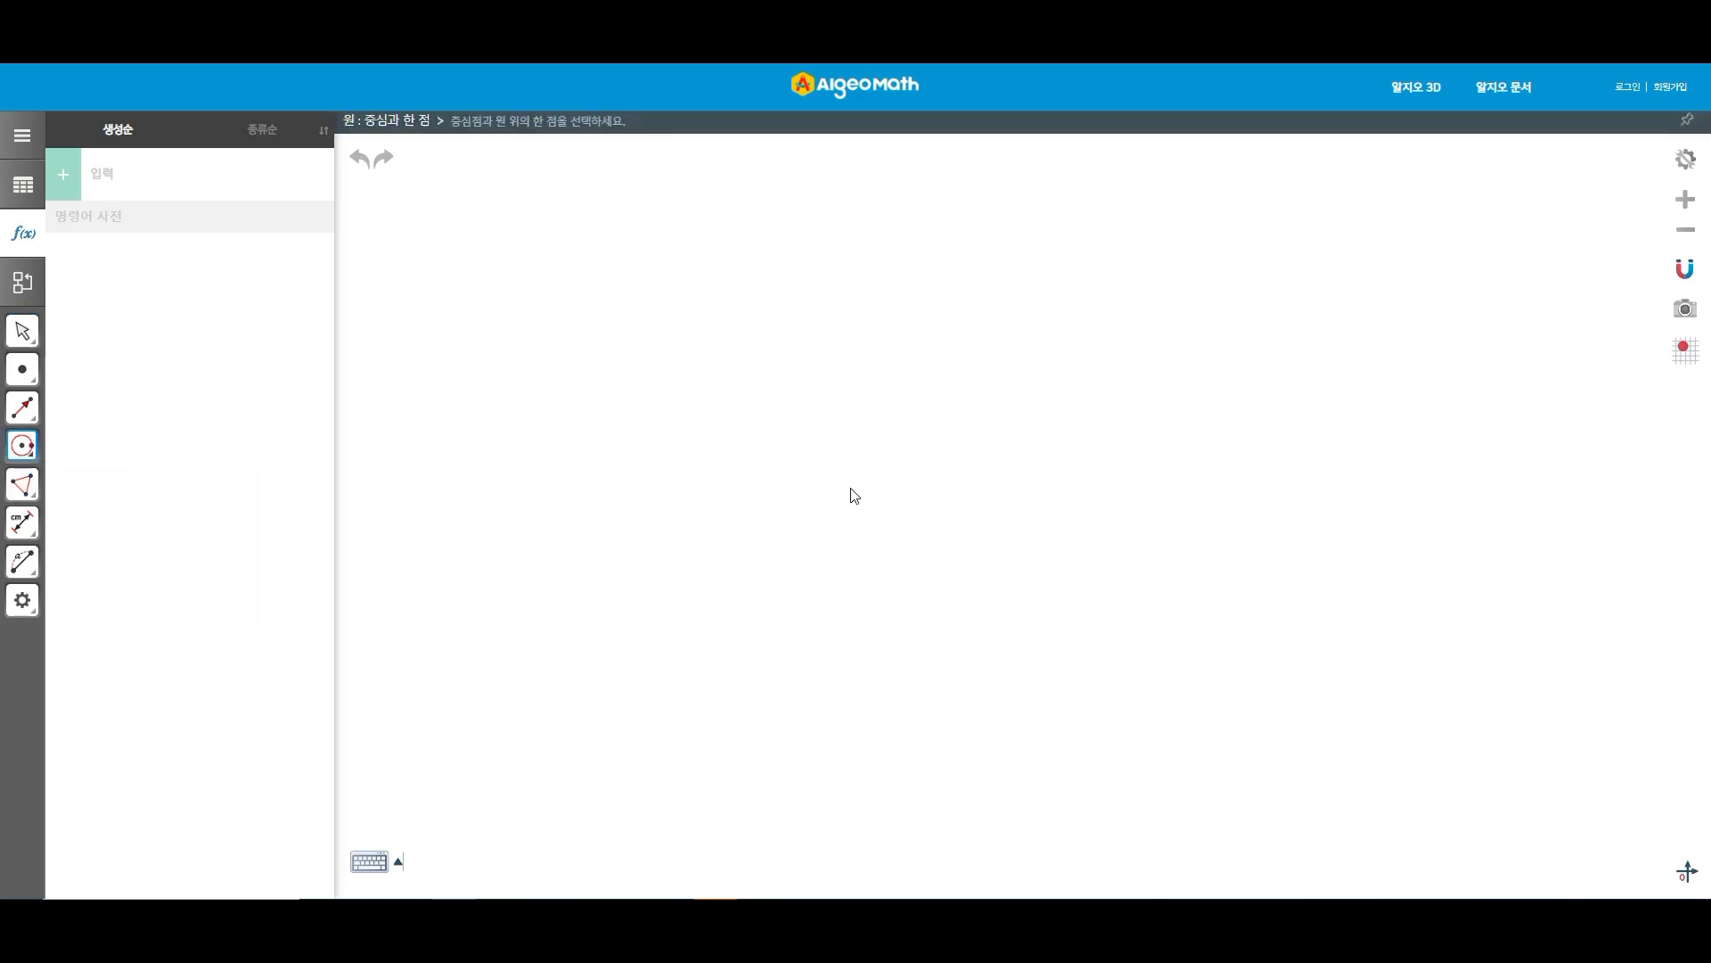
{"action": "left_click", "coordinate": [885, 496]}
{"action": "left_click", "coordinate": [1064, 389]}
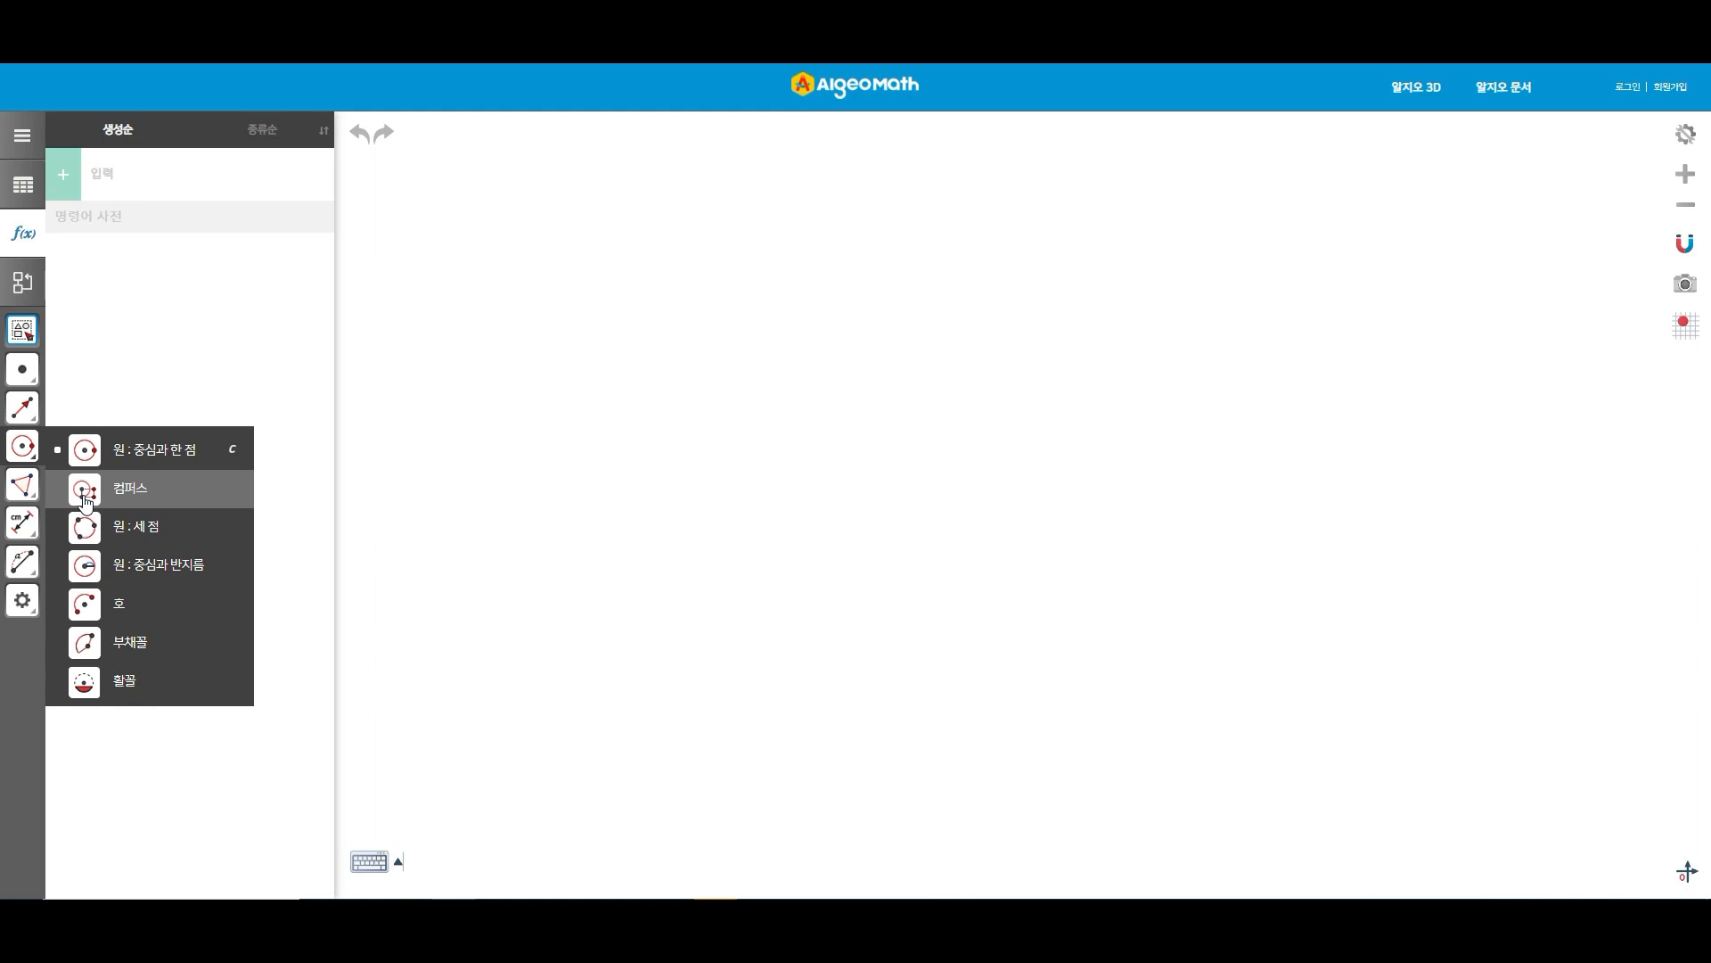
Step: Draw a horizontal segment of given length 5 starting from a point at (-9.20, 2.80)
{"action": "left_click", "coordinate": [22, 407]}
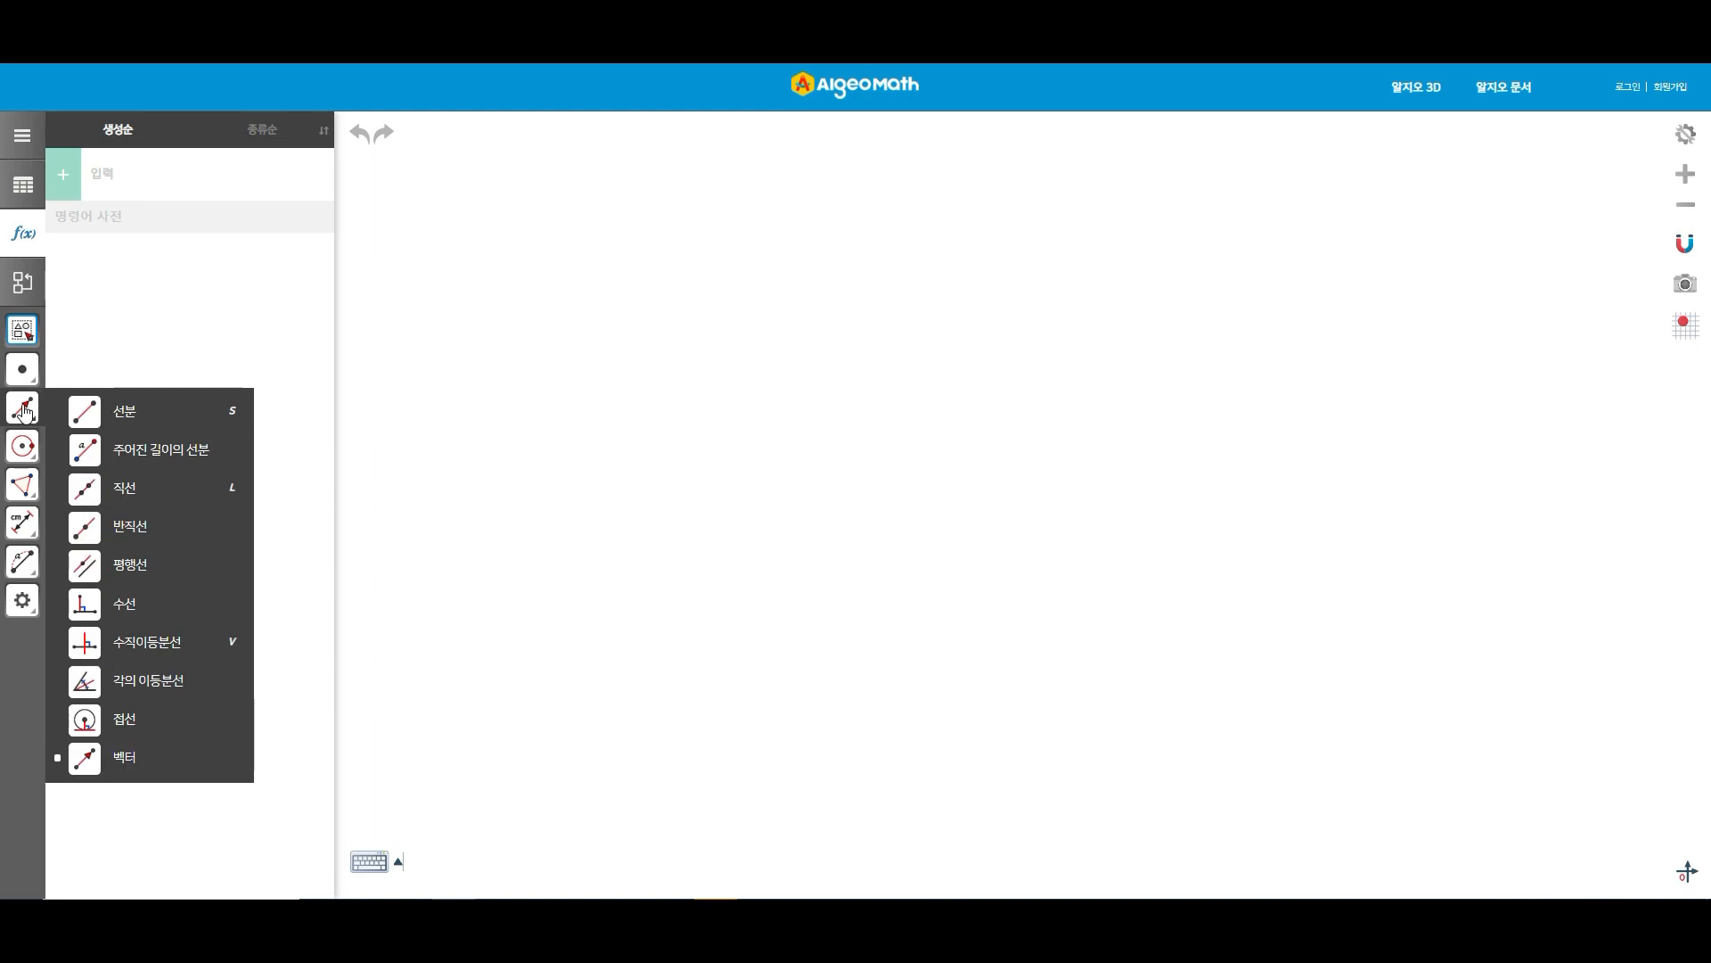
{"action": "left_click", "coordinate": [153, 455]}
{"action": "left_click", "coordinate": [730, 451]}
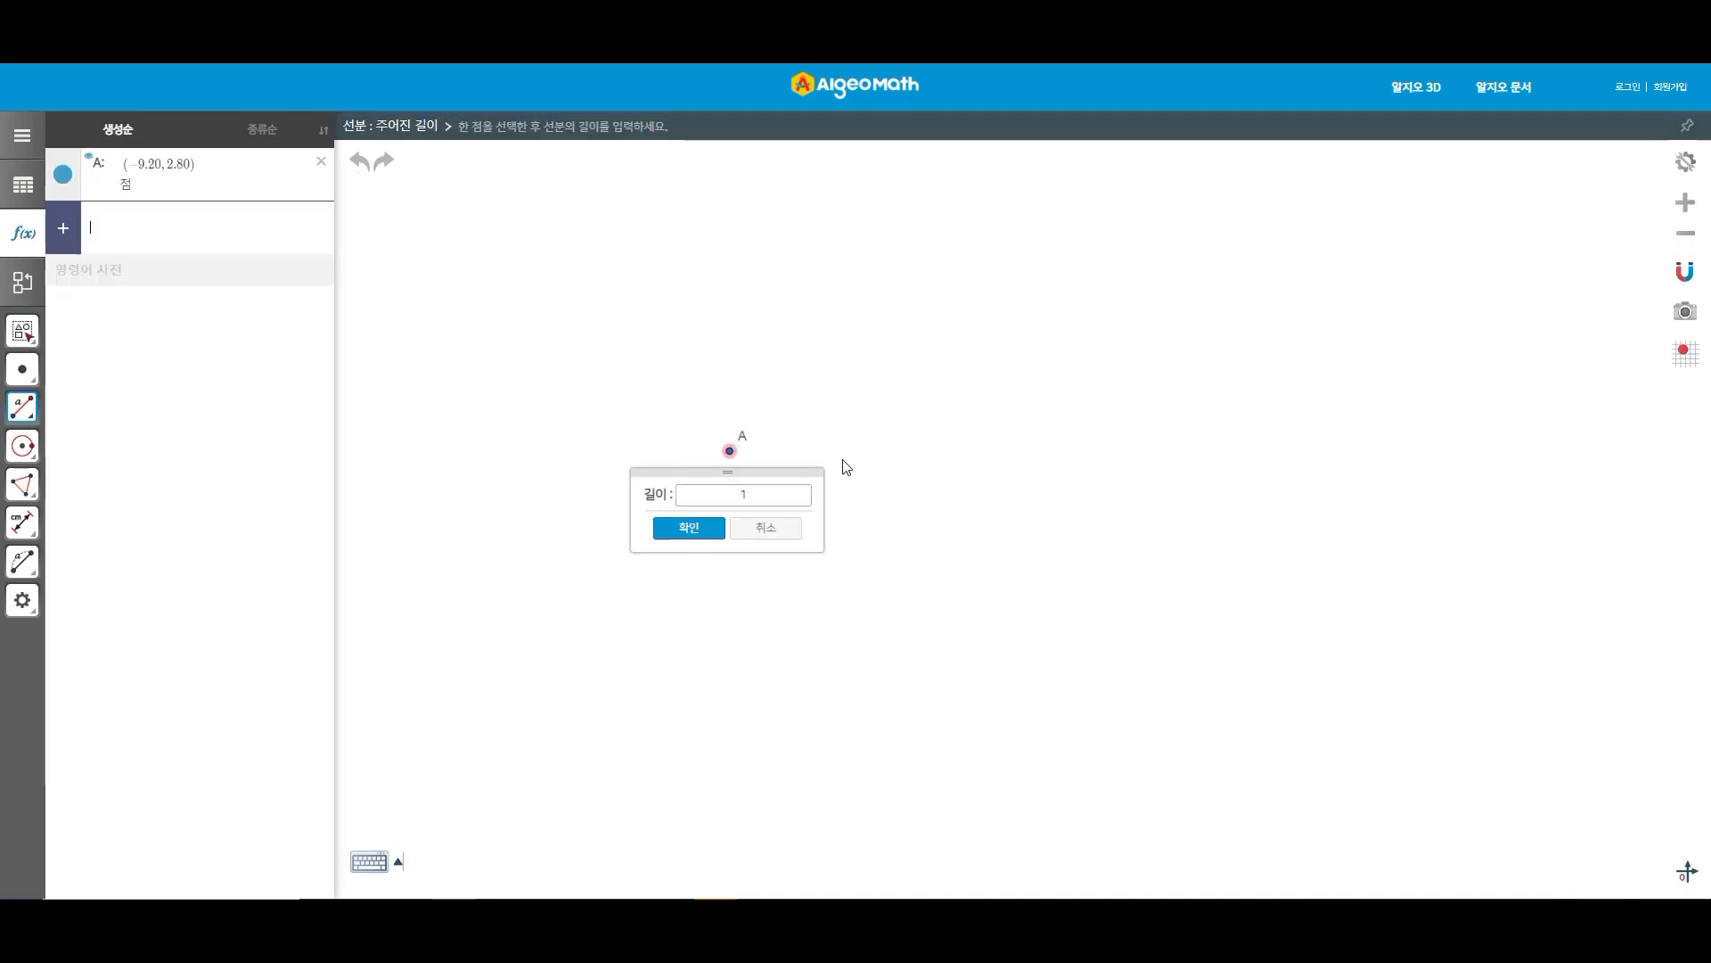
{"action": "double_click", "coordinate": [745, 496]}
{"action": "type", "text": "5"}
{"action": "left_click", "coordinate": [686, 529]}
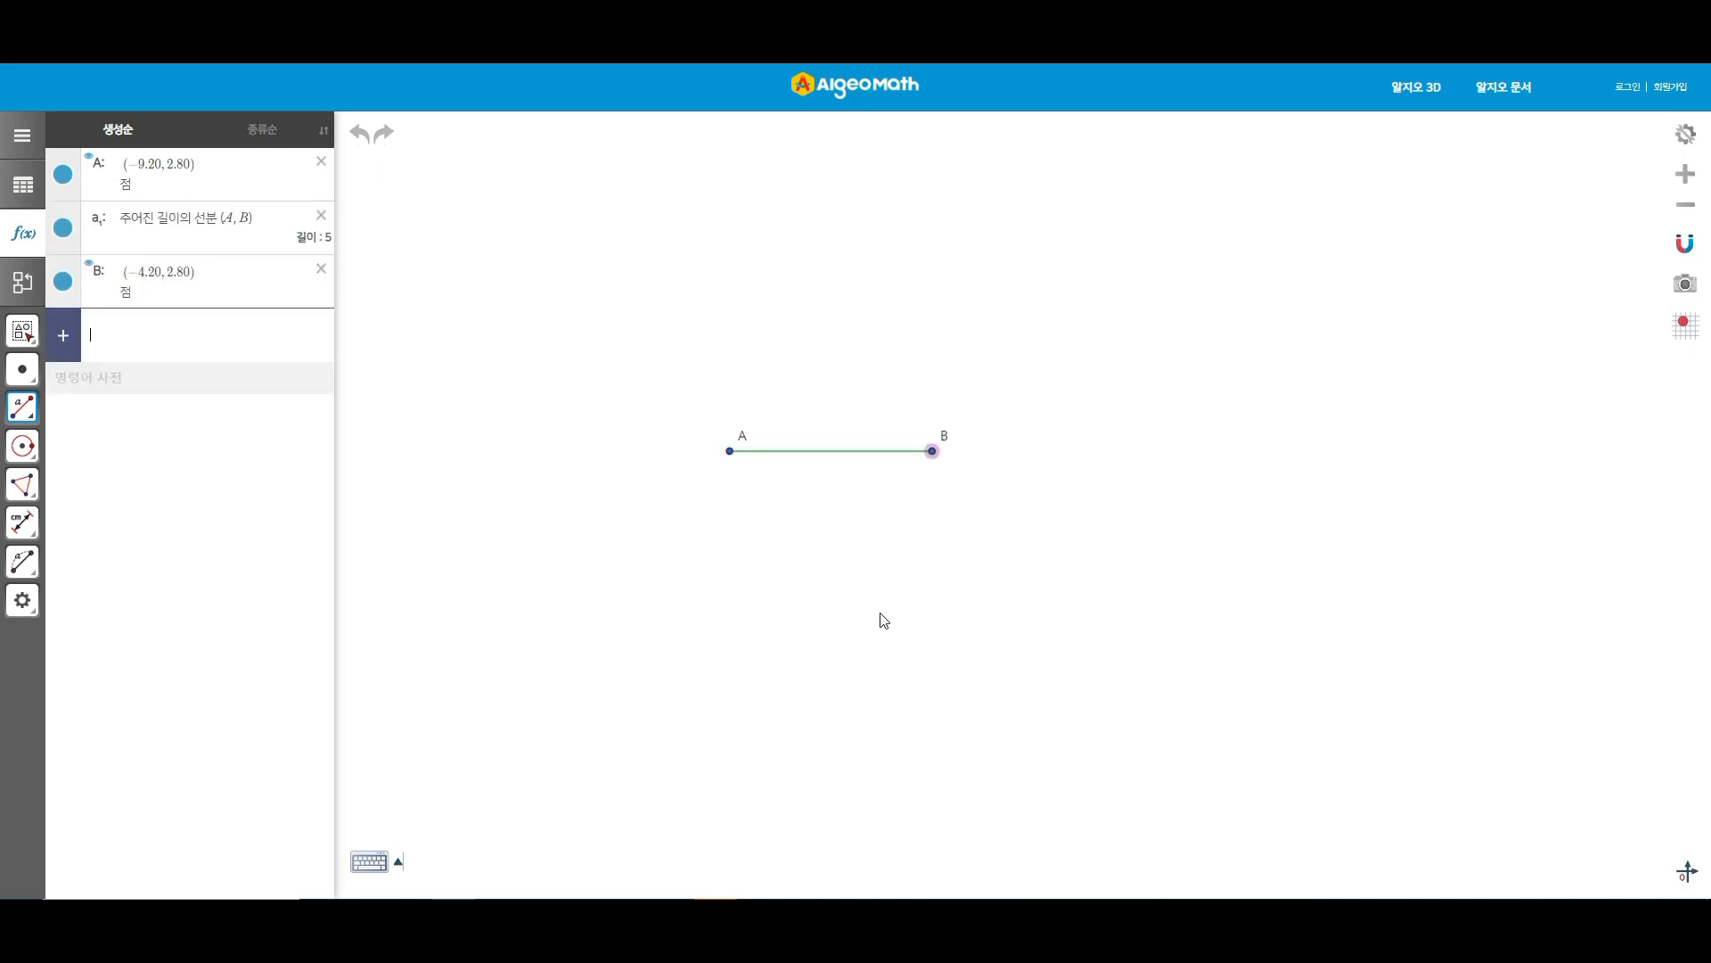
{"action": "key", "text": "Escape"}
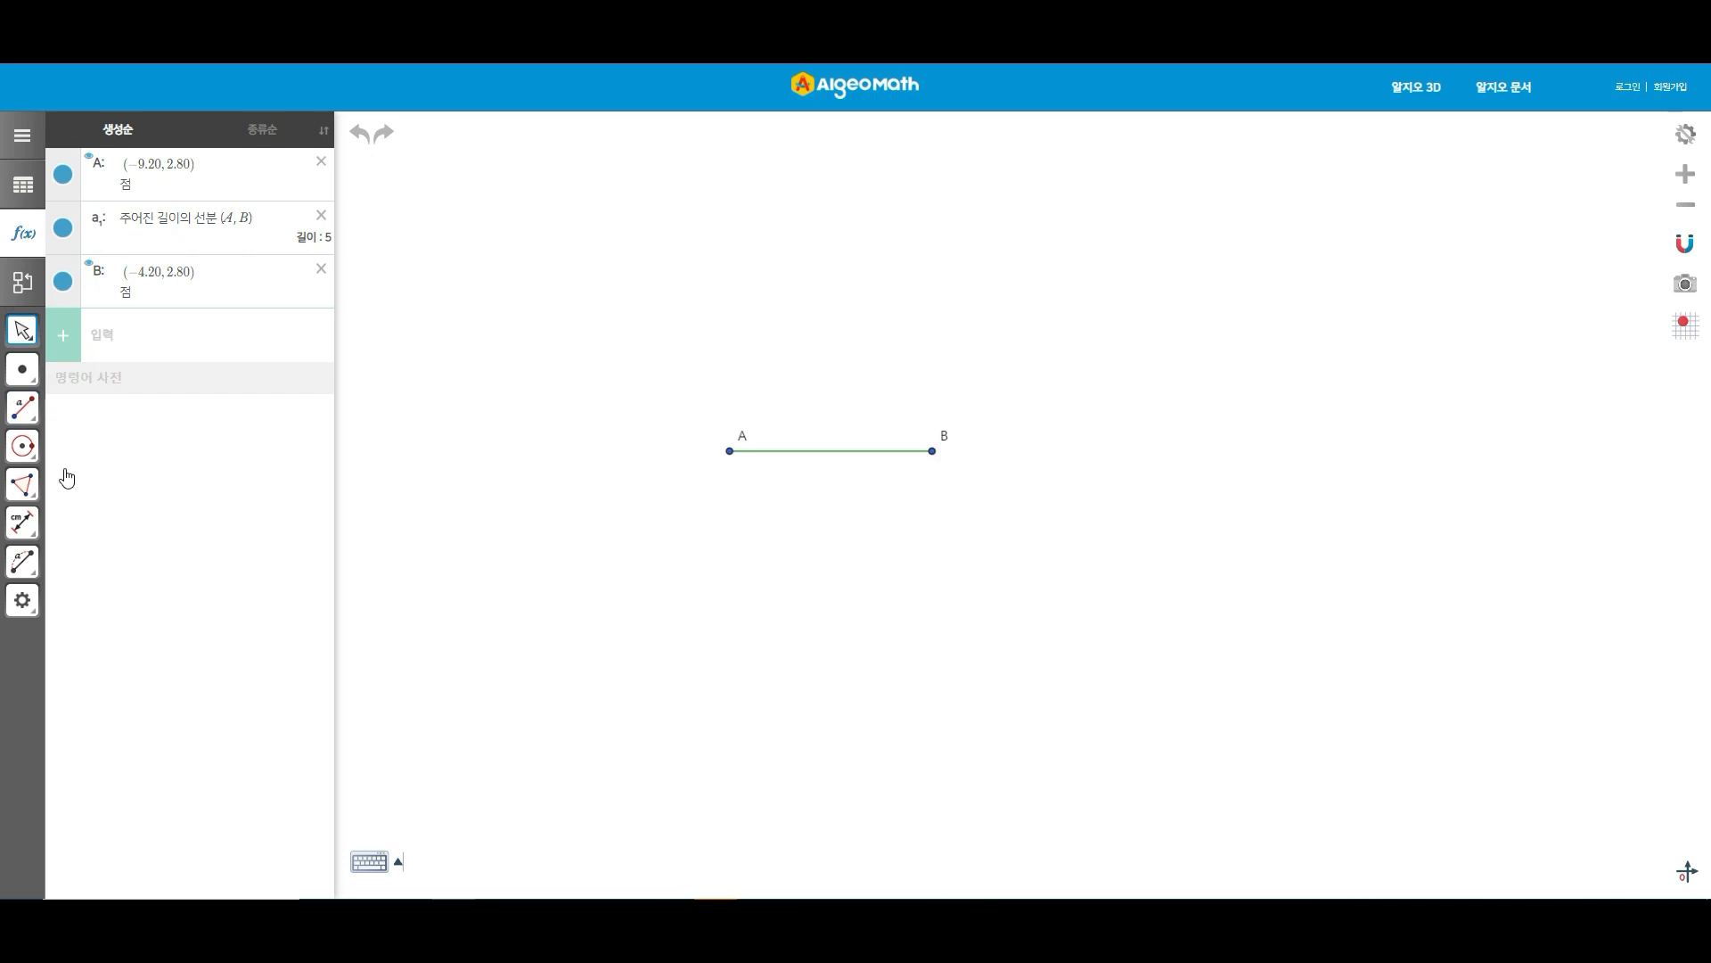
Step: Draw two Compass circles using segment AB as radius, centred at (2.40, 2.80) and (-11.40, -1.80)
{"action": "mouse_move", "coordinate": [24, 448]}
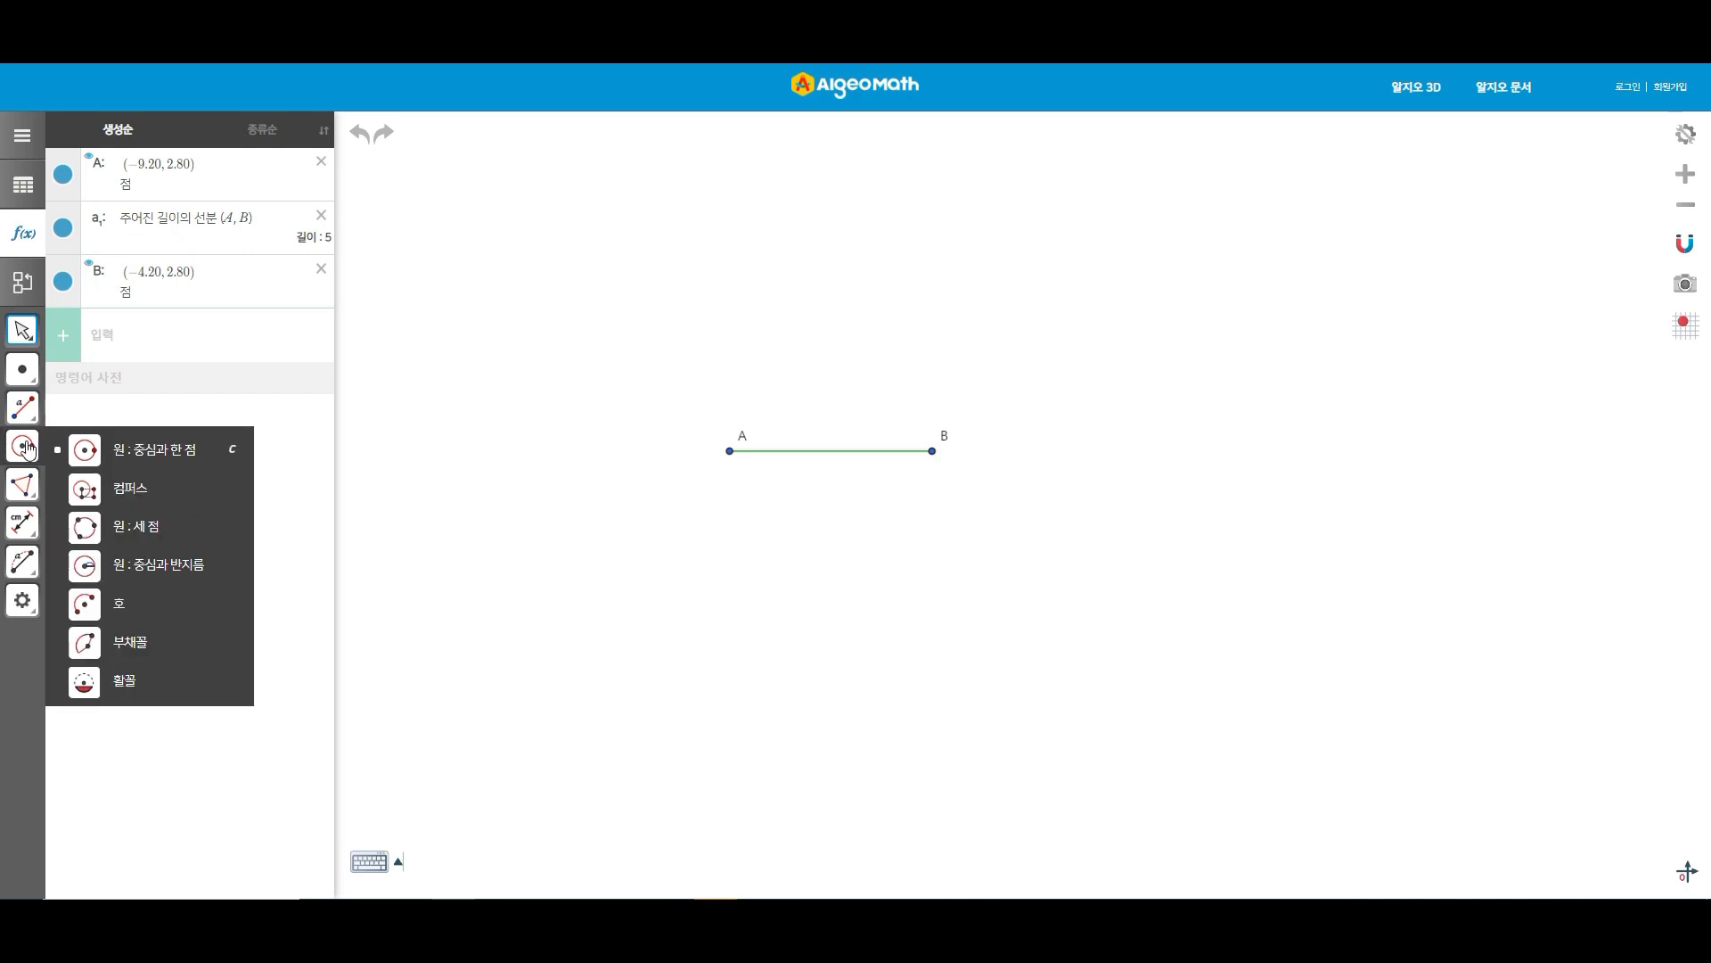
{"action": "left_click", "coordinate": [145, 499]}
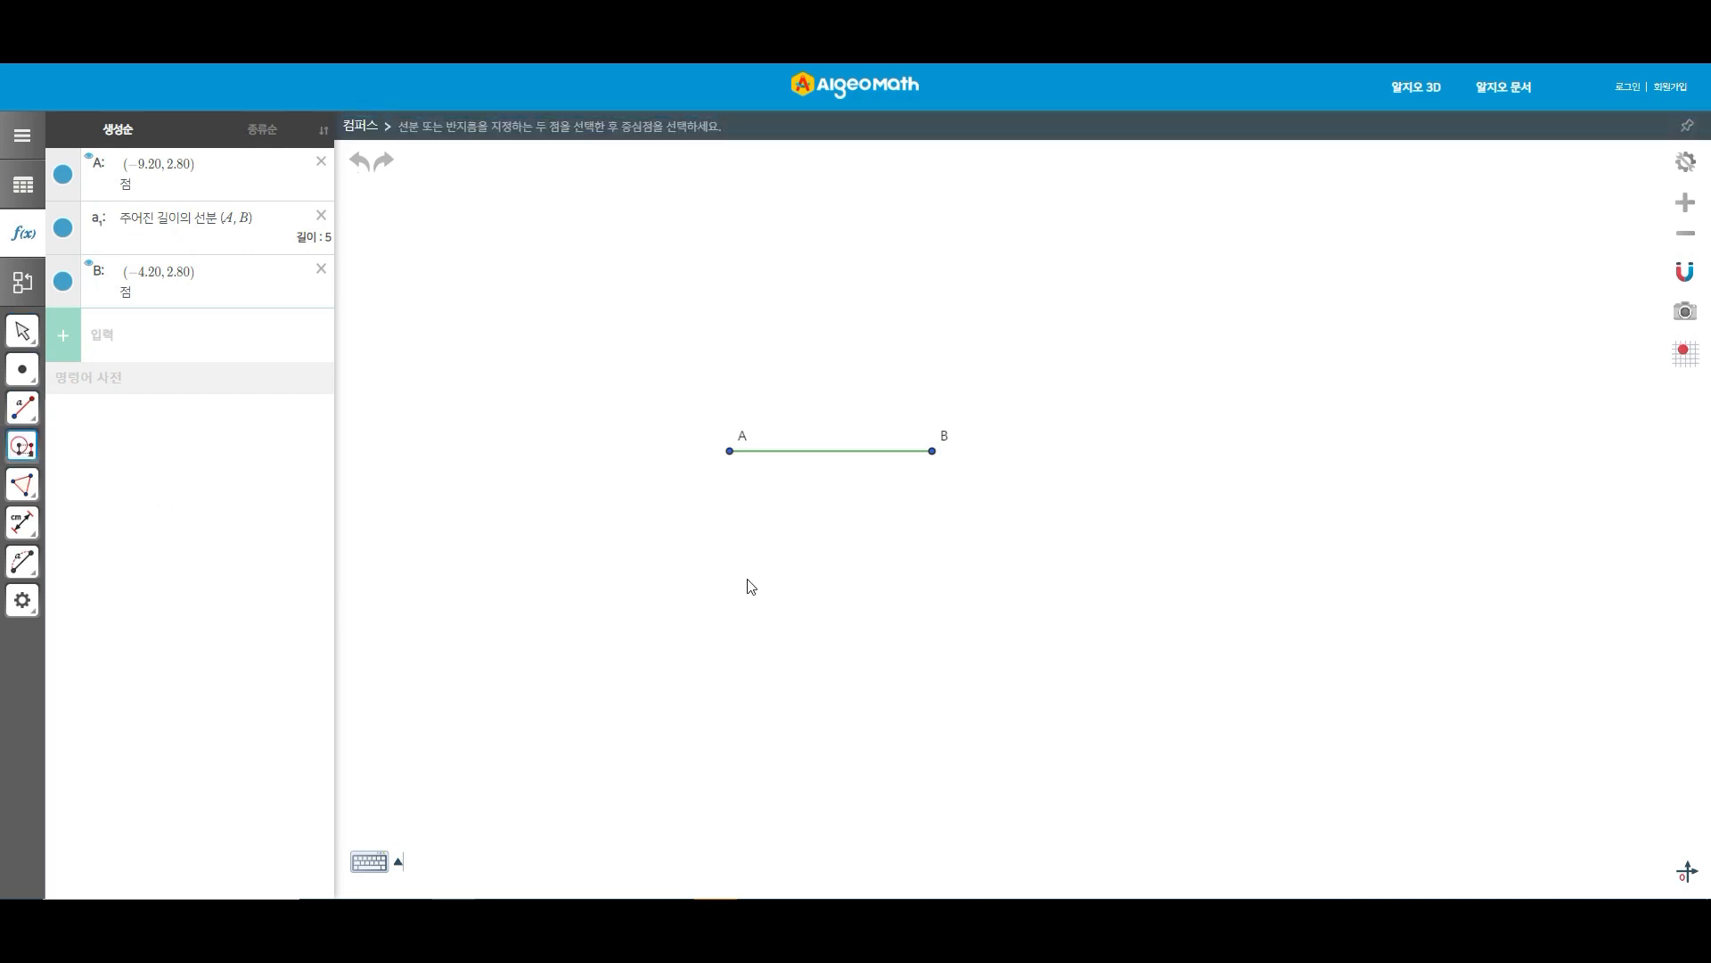
{"action": "left_click", "coordinate": [831, 458]}
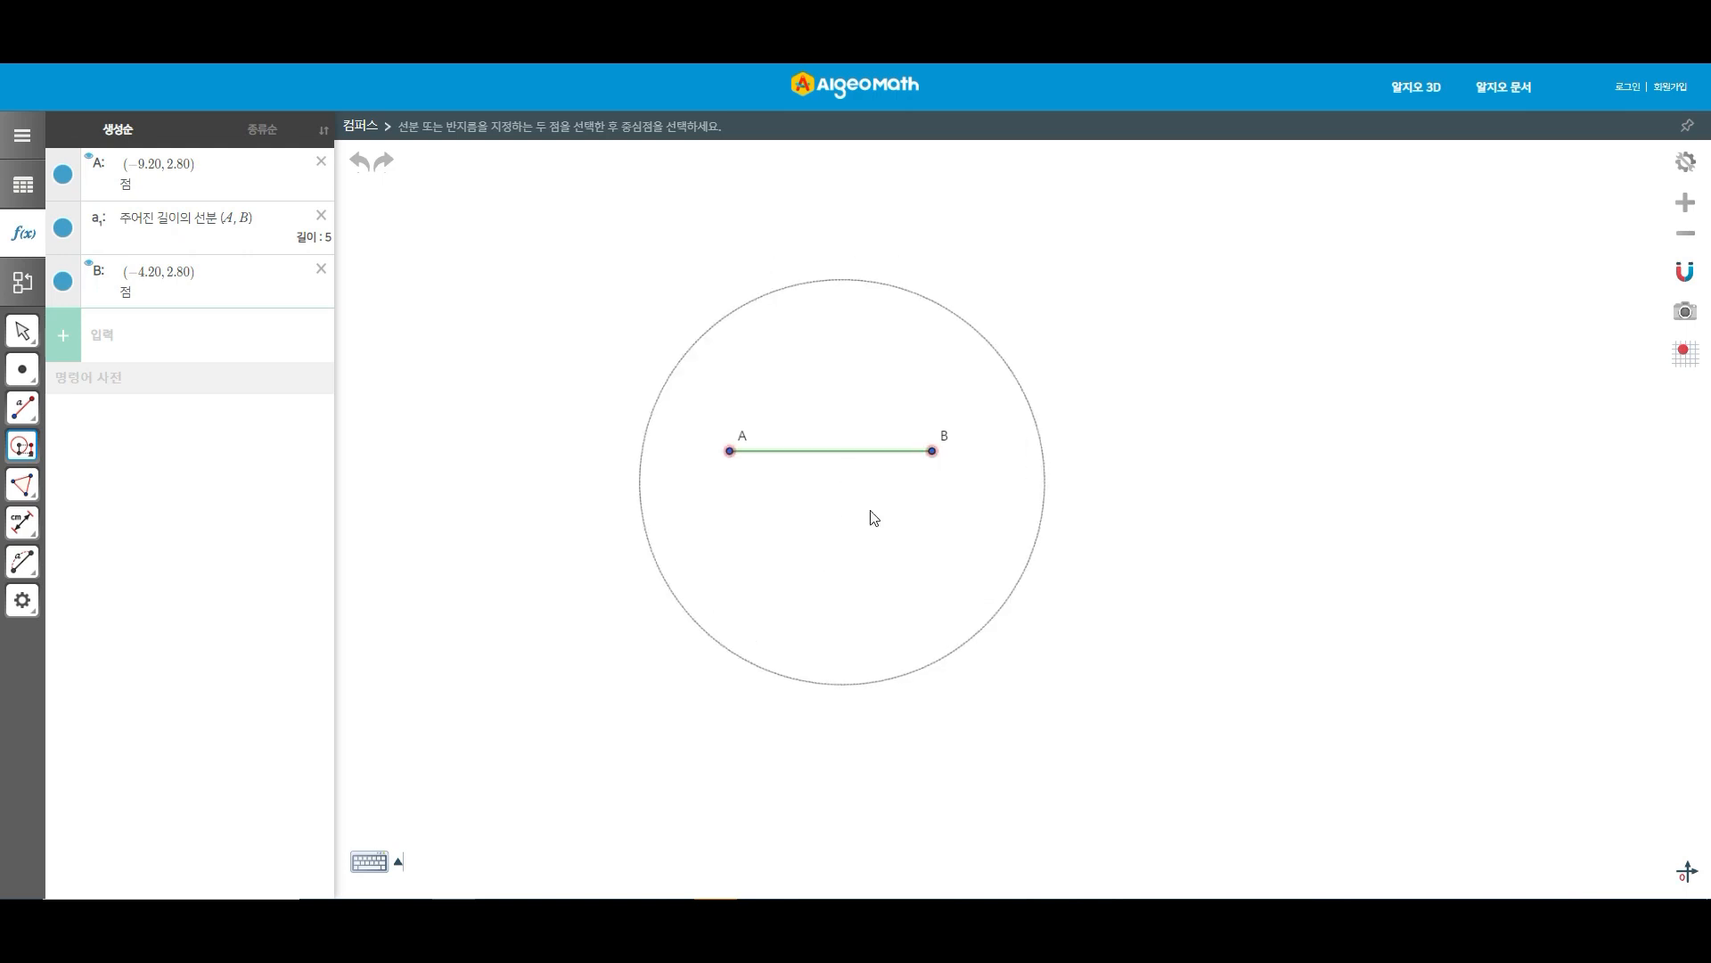
{"action": "left_click", "coordinate": [1200, 451]}
{"action": "left_click", "coordinate": [806, 458]}
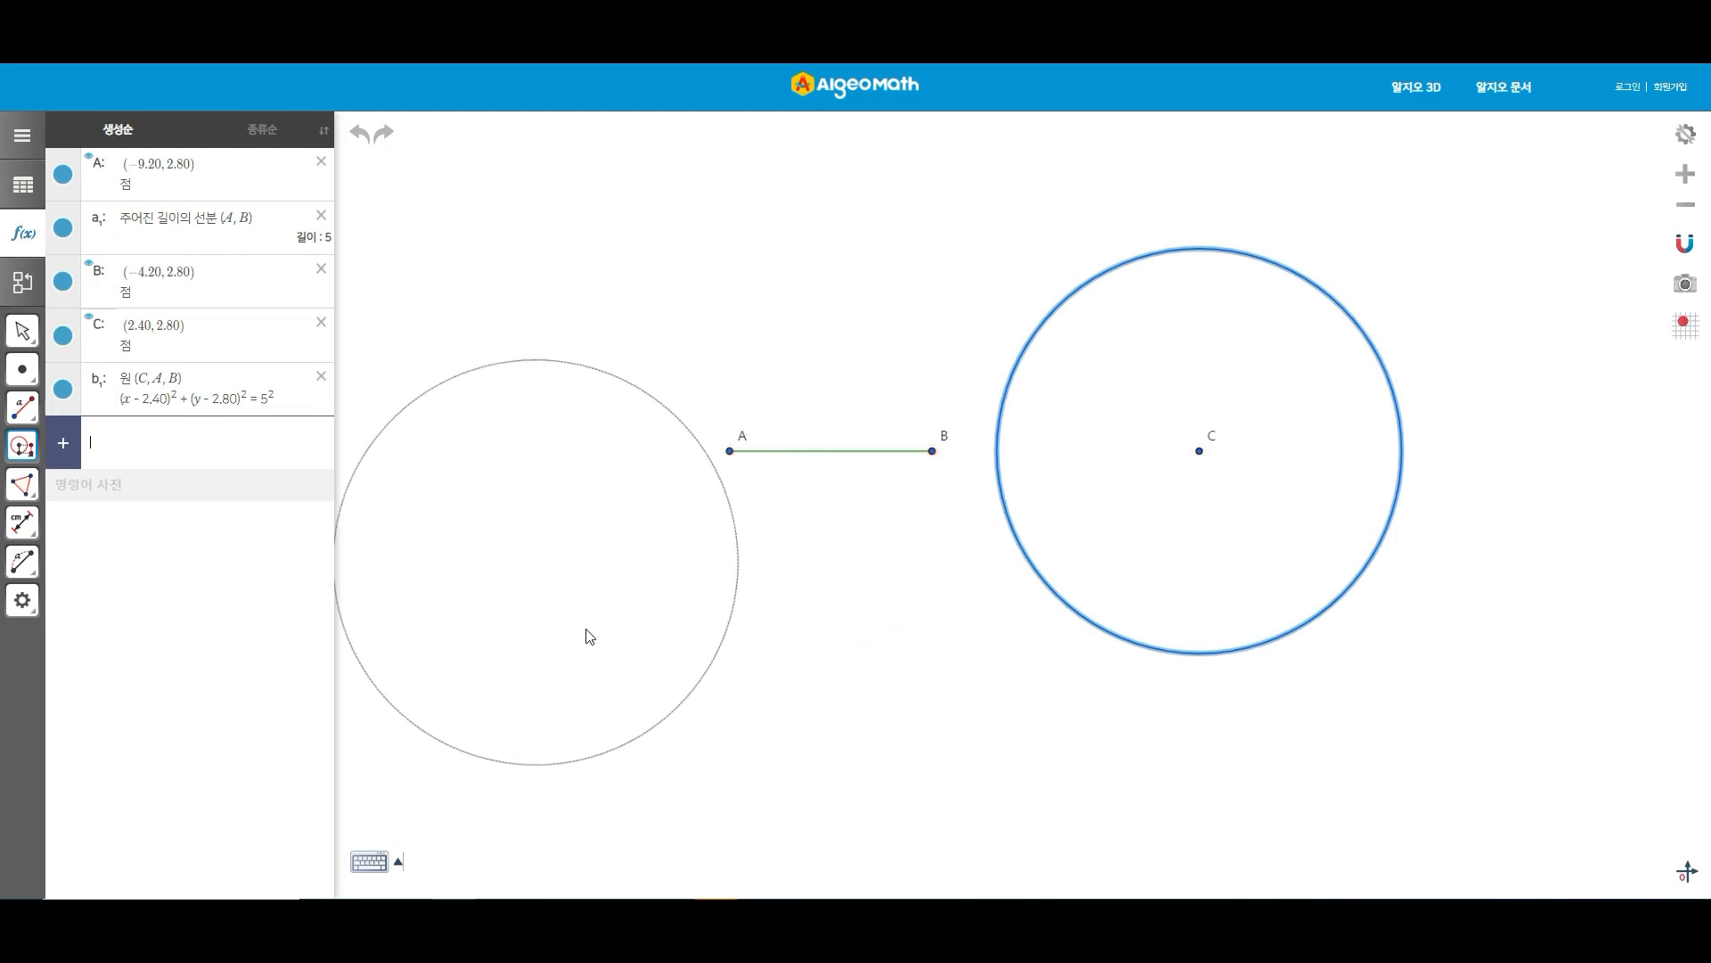
{"action": "left_click", "coordinate": [640, 637]}
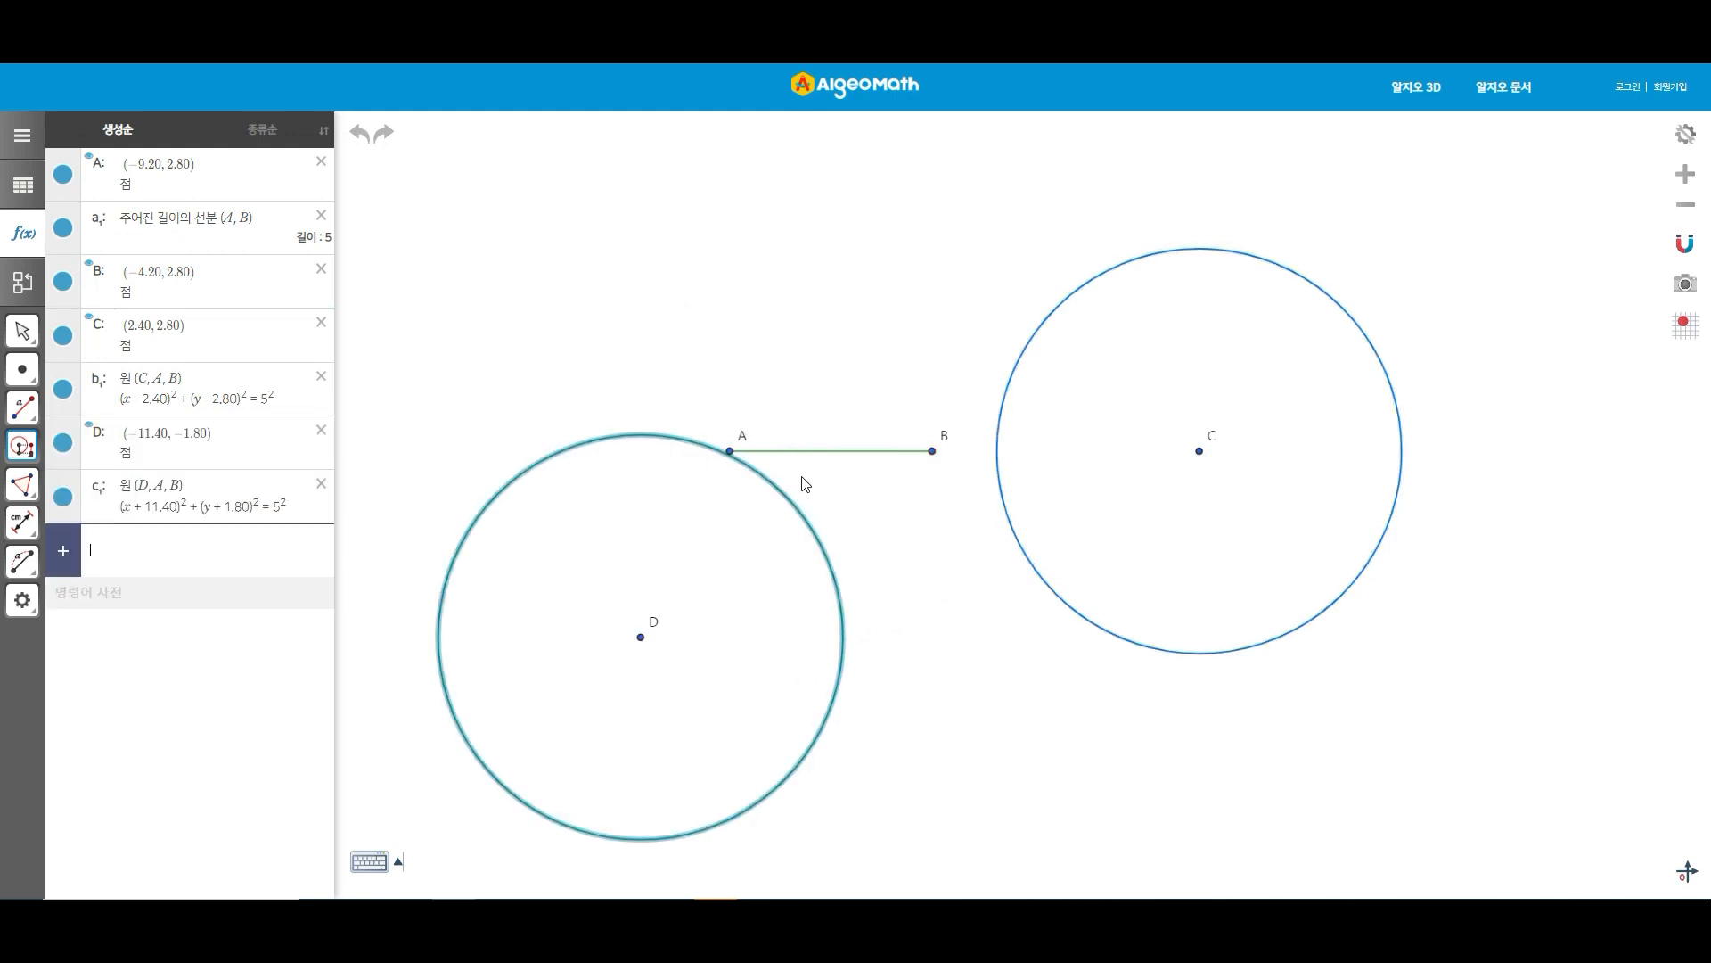
Step: Draw another Compass circle above segment AB, defining its radius by points A and B individually
{"action": "left_click", "coordinate": [730, 452]}
{"action": "left_click", "coordinate": [932, 451]}
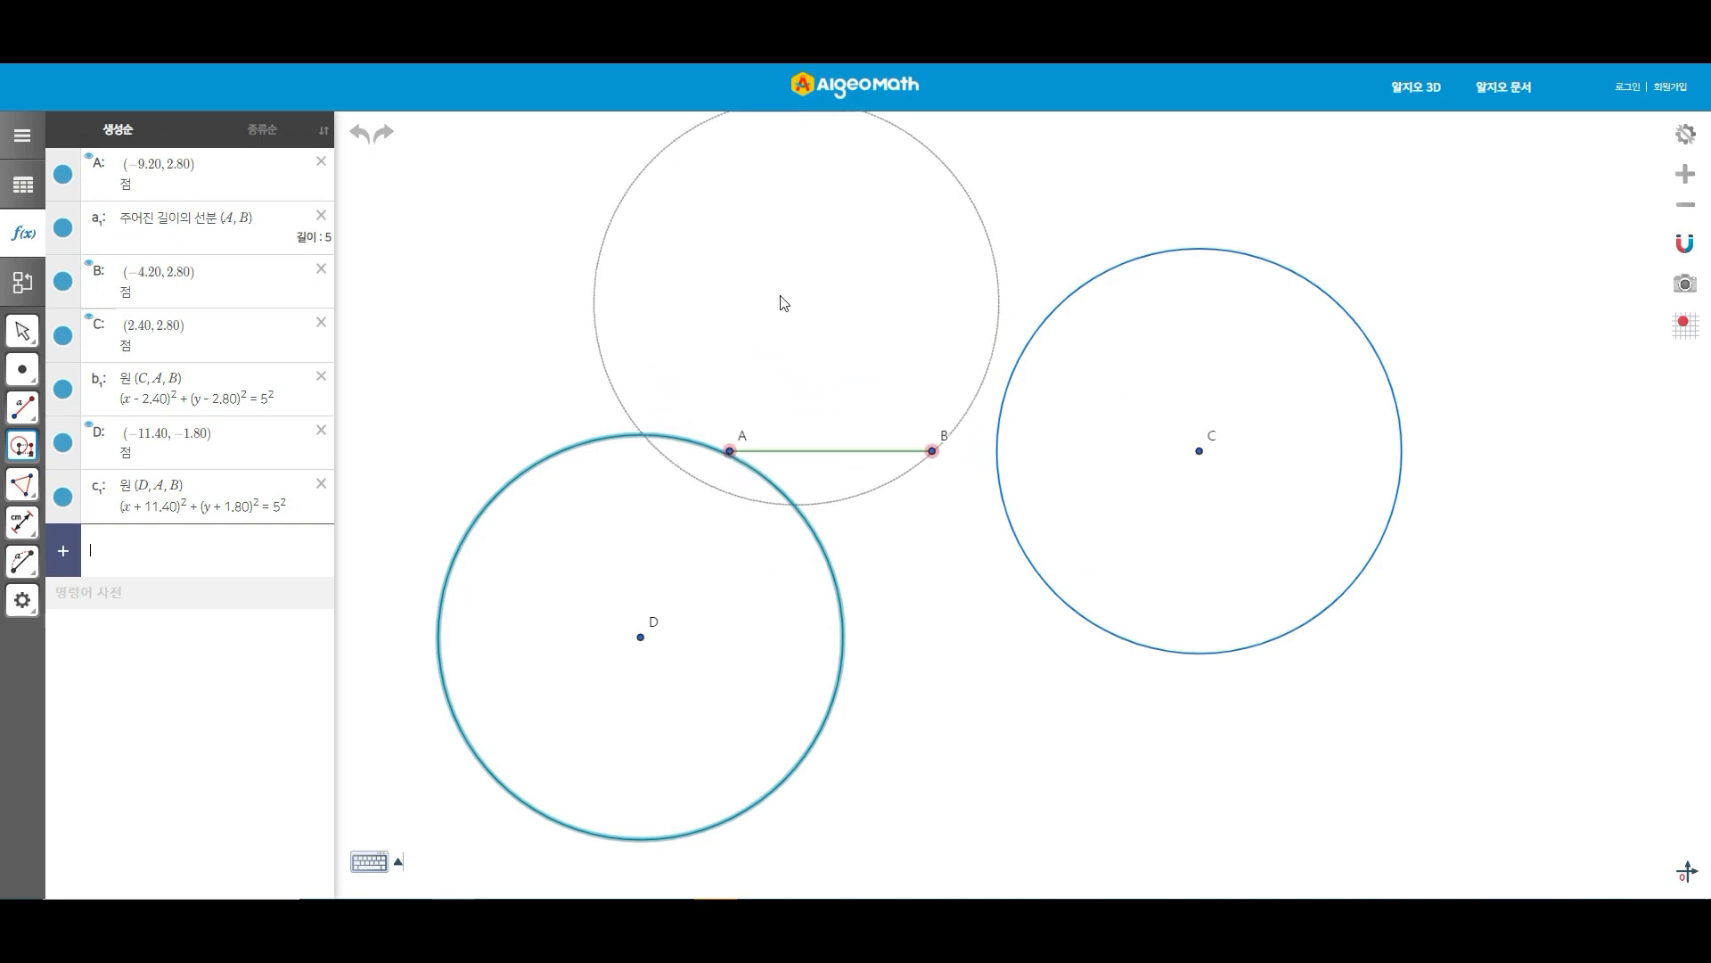
{"action": "left_click", "coordinate": [697, 289]}
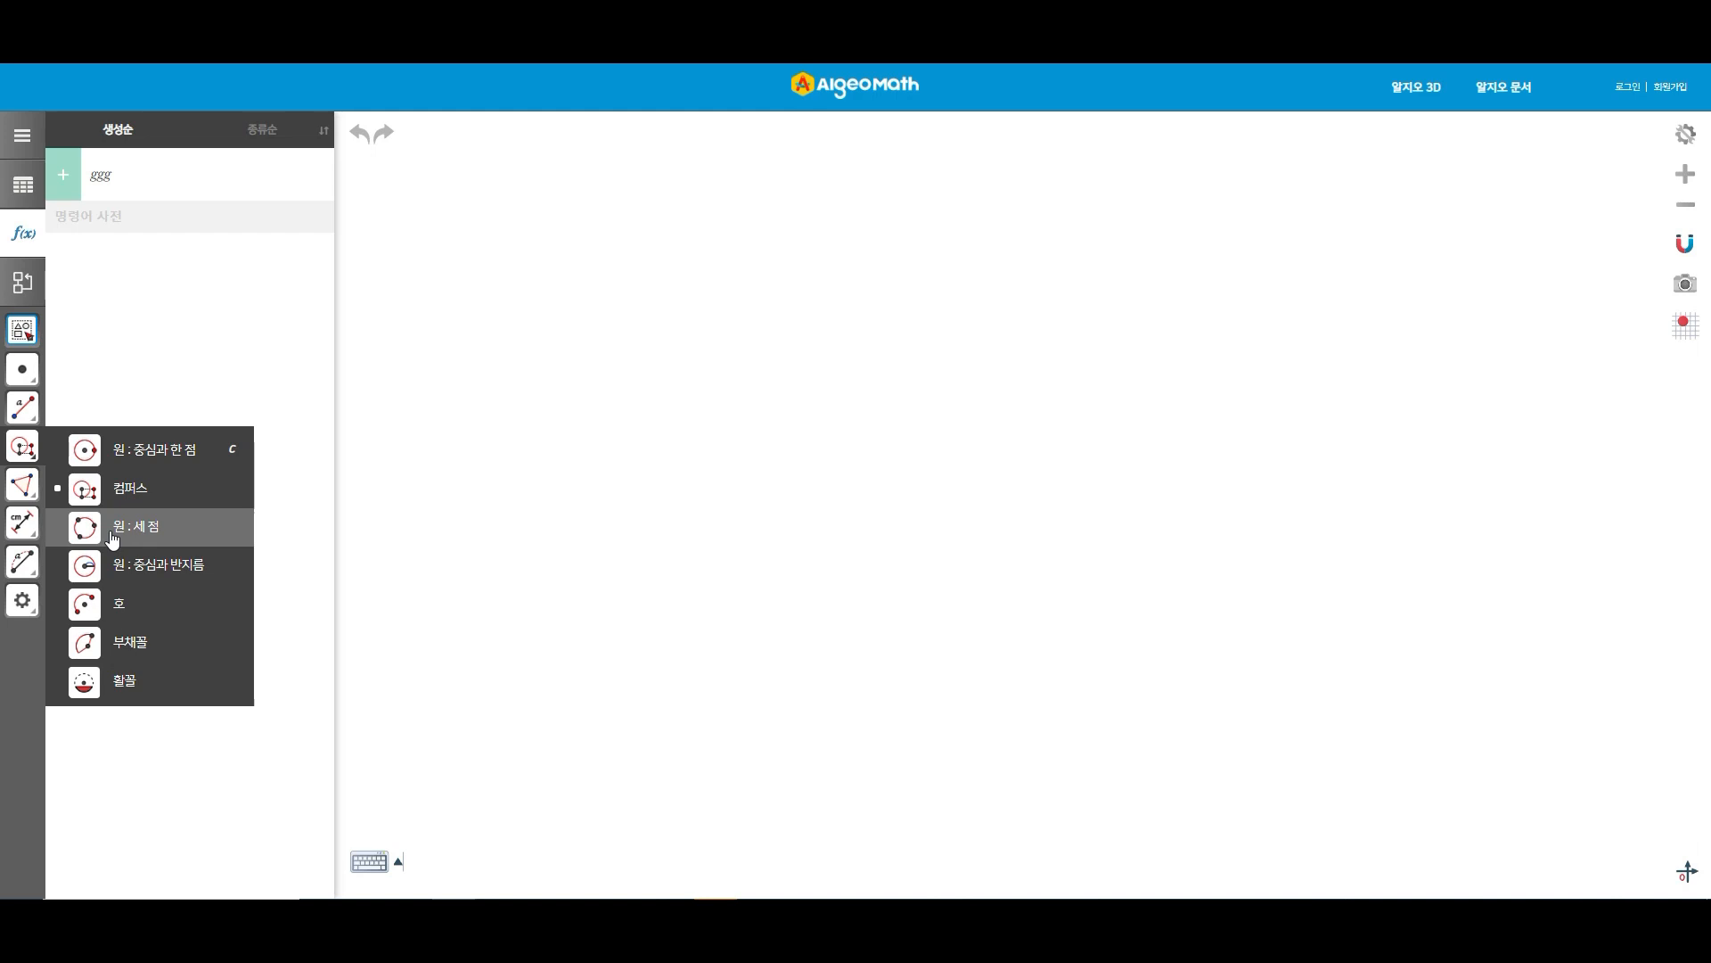
Step: Draw a circle through three points at (-4.40, 2.60), (-7.80, 0.40) and (2, -1)
{"action": "left_click", "coordinate": [112, 535]}
{"action": "left_click", "coordinate": [924, 458]}
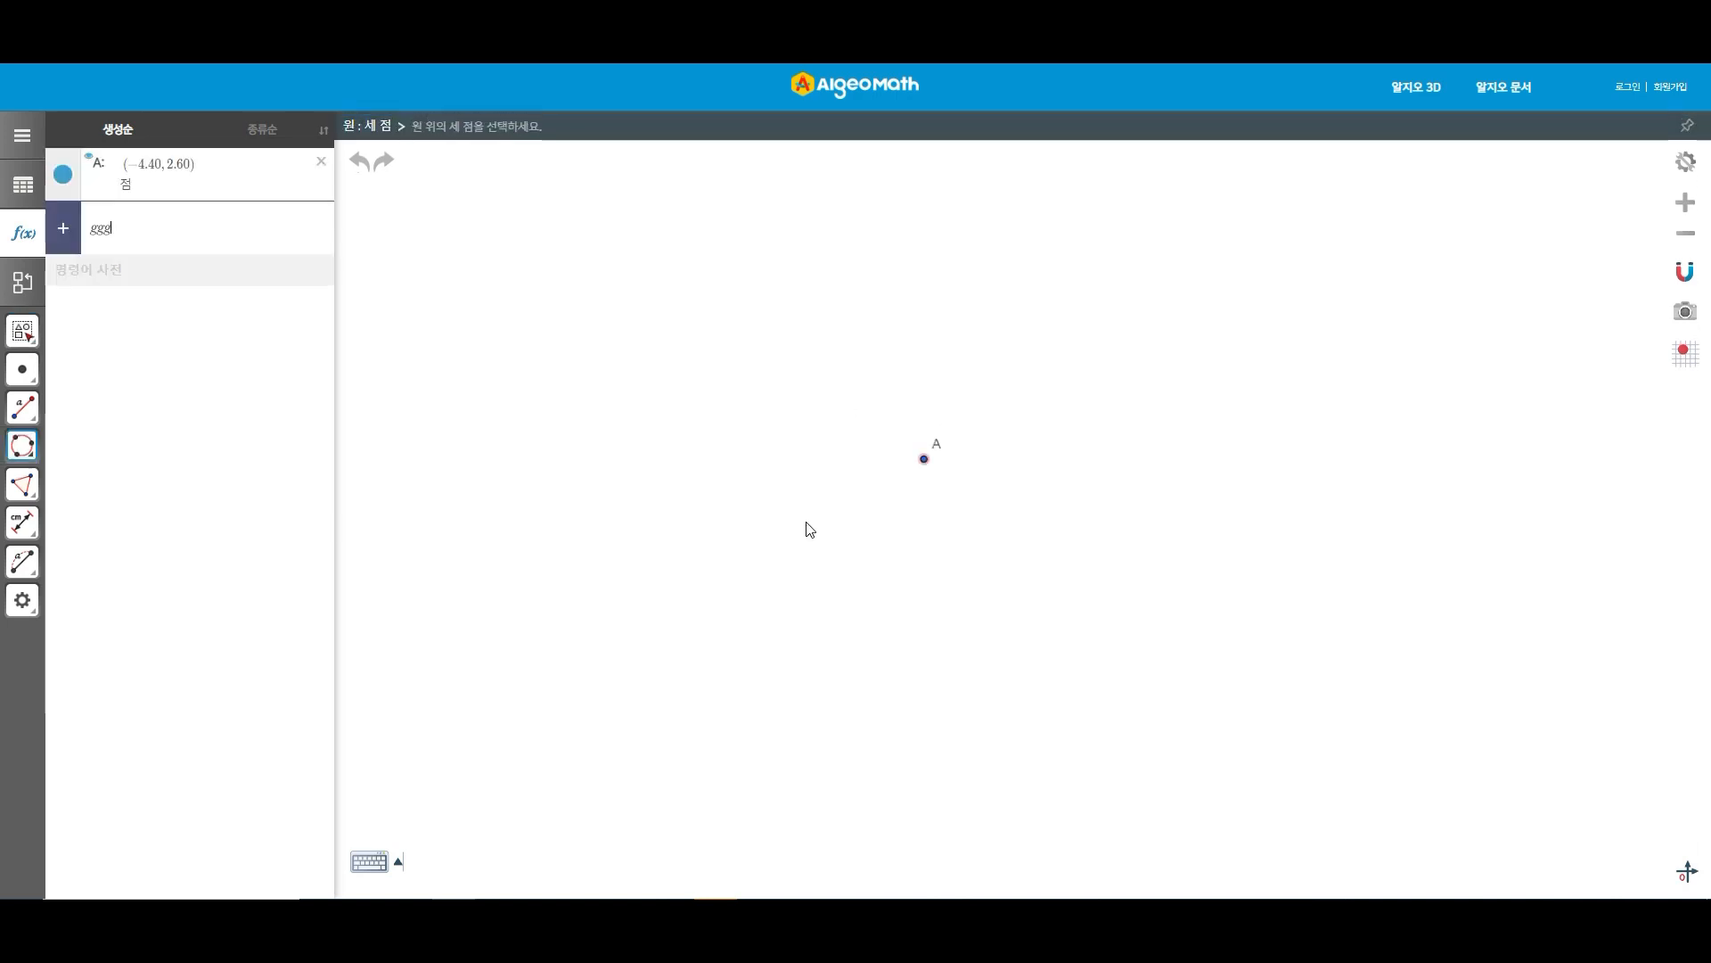
{"action": "left_click", "coordinate": [786, 547]}
{"action": "left_click", "coordinate": [1183, 604]}
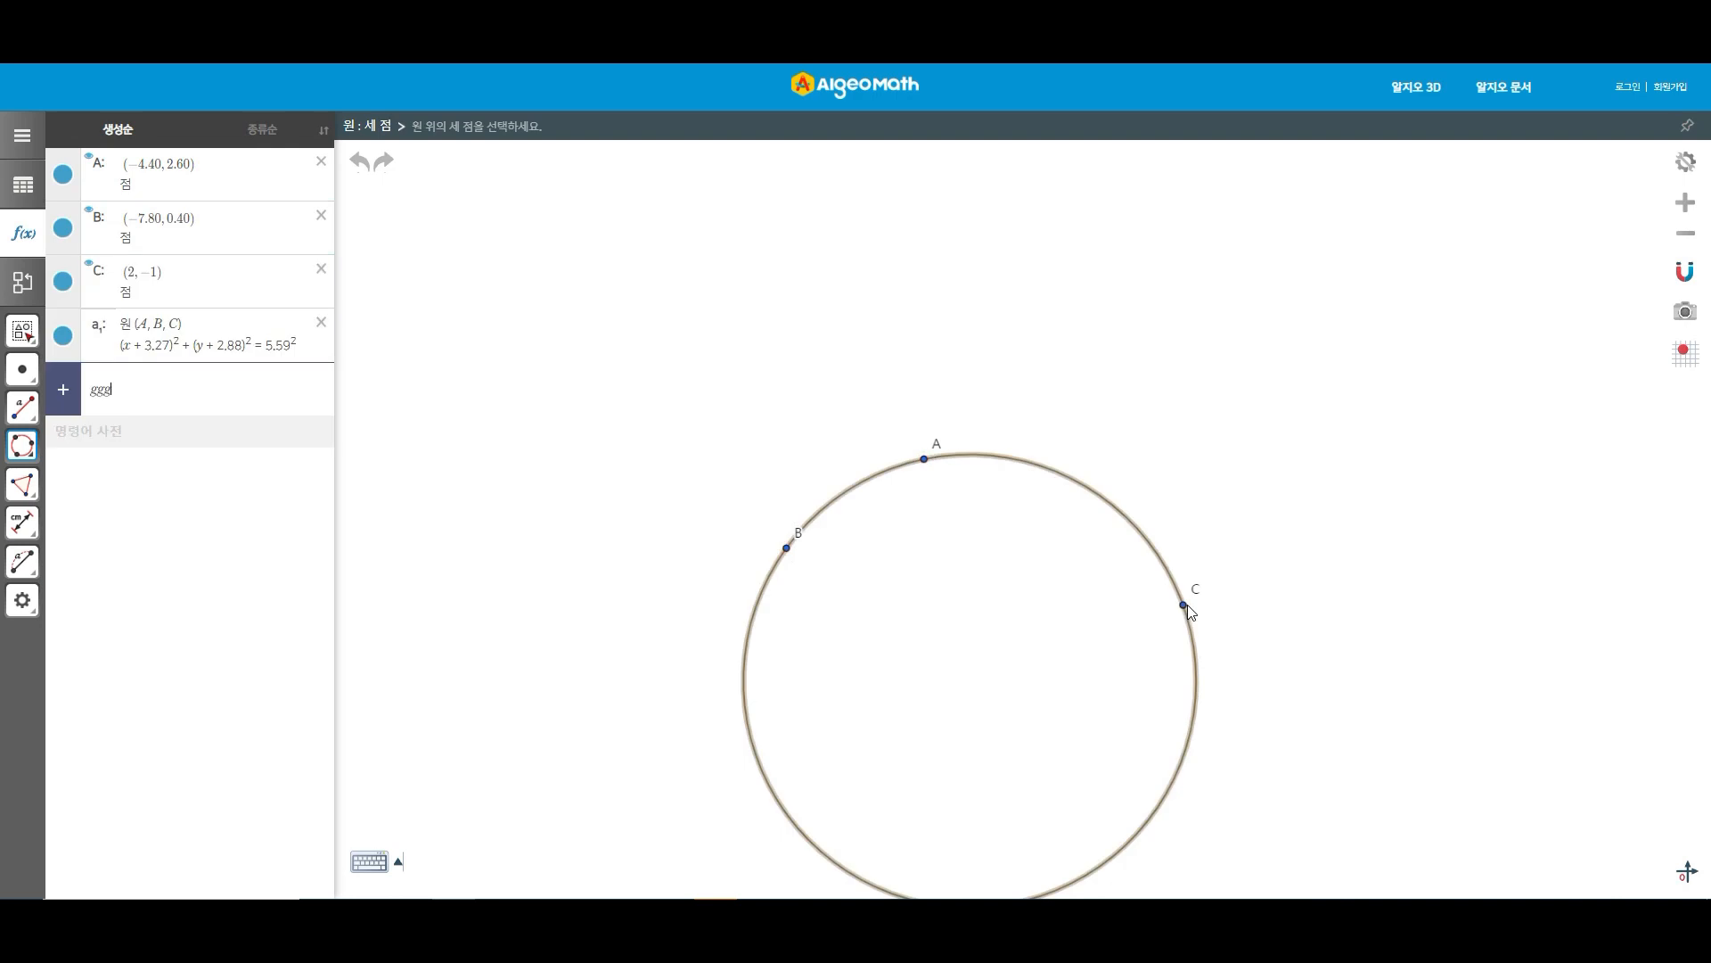
Step: Draw a circle by centre and radius, centred at (-4.40, 1) with radius 3
{"action": "left_click", "coordinate": [22, 446]}
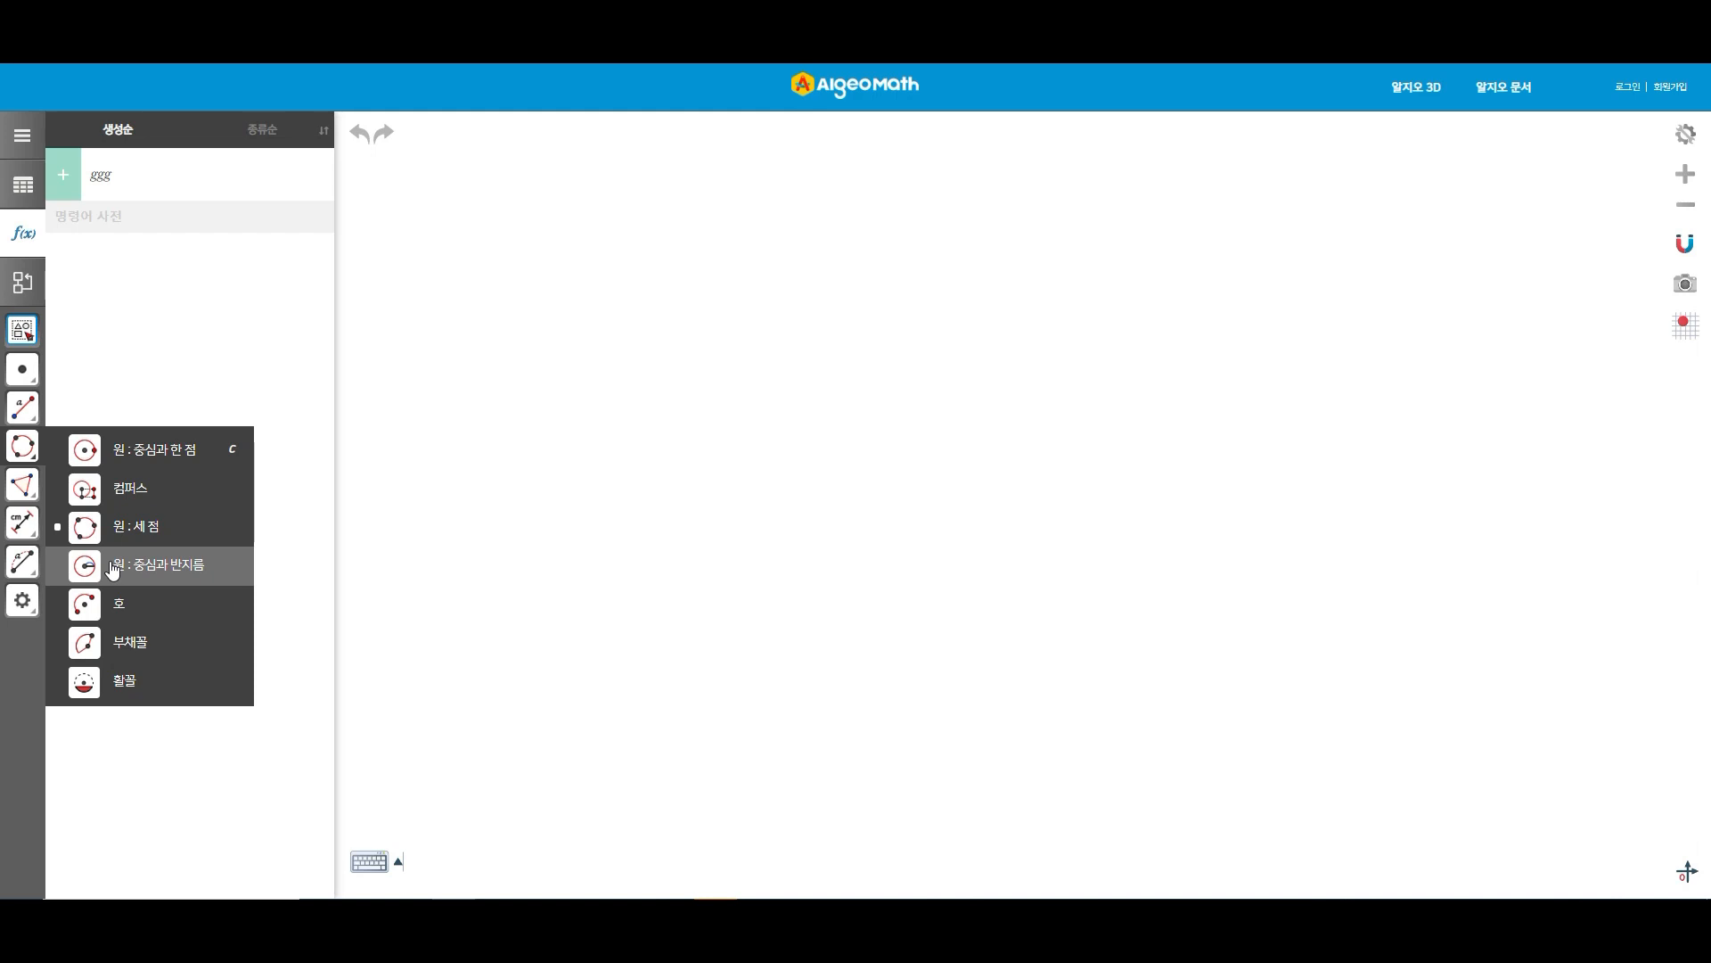
{"action": "left_click", "coordinate": [113, 570]}
{"action": "left_click", "coordinate": [924, 523]}
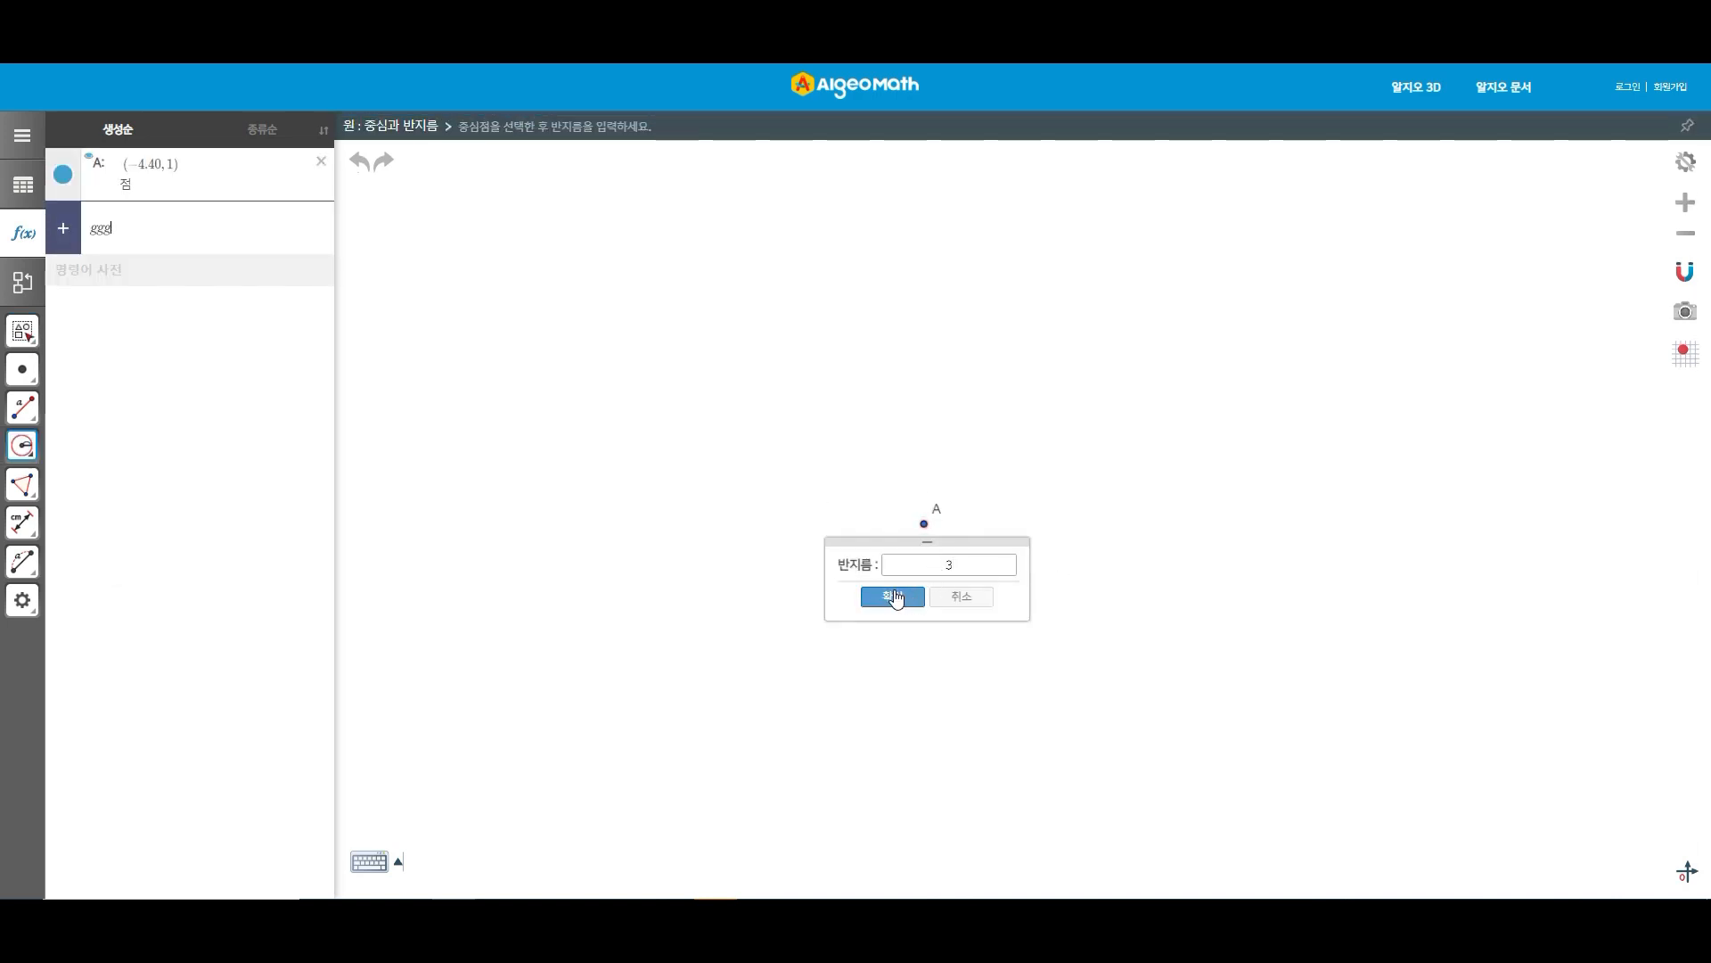
{"action": "left_click", "coordinate": [891, 596]}
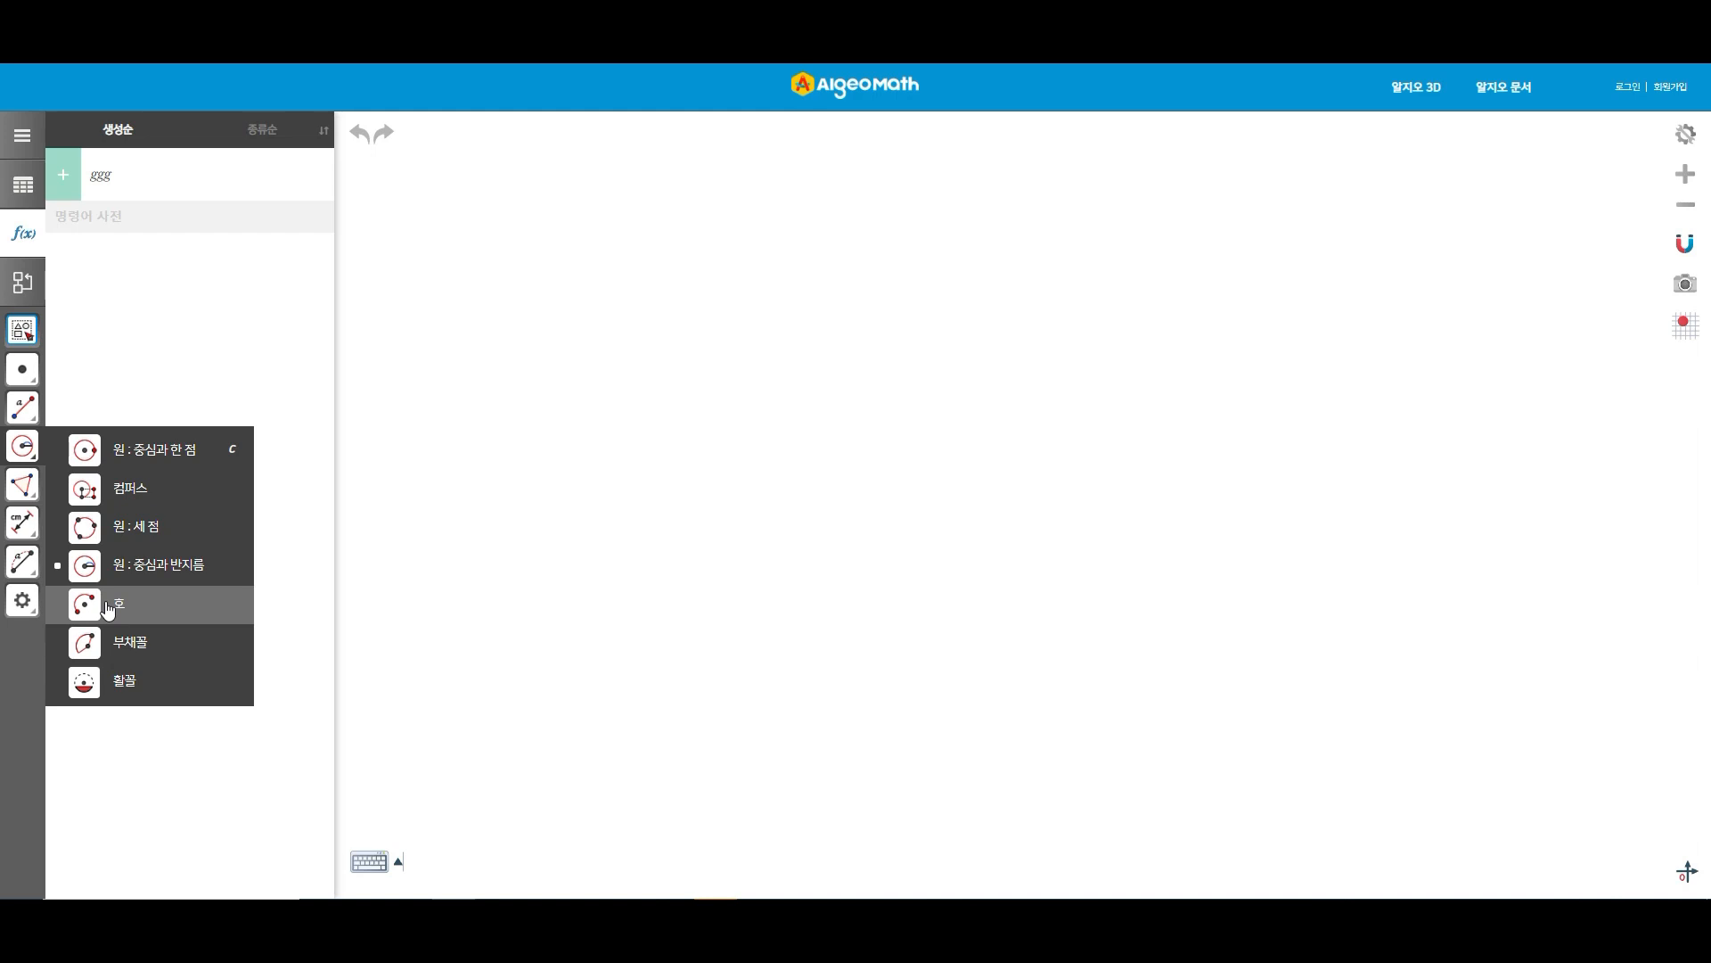
Step: Draw an arc centred at (-4.40, 0.60), starting at (0.40, 0.80), with its end direction set by a point at (-2.80, 5)
{"action": "left_click", "coordinate": [108, 607]}
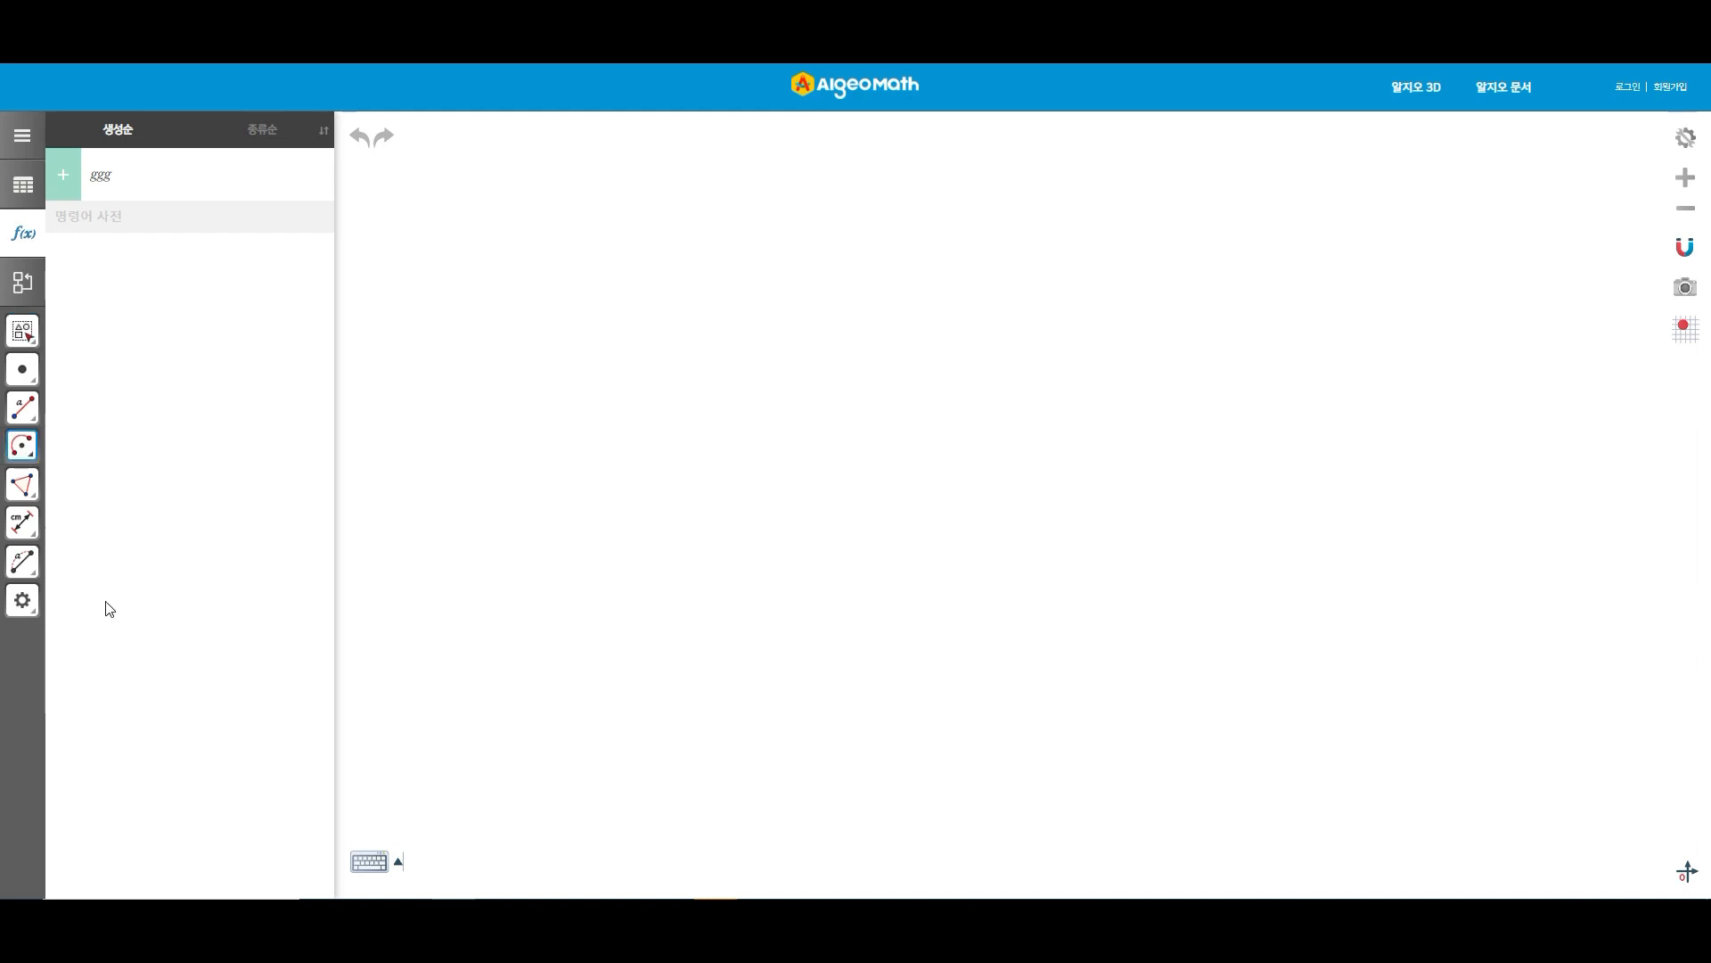
{"action": "left_click", "coordinate": [924, 540]}
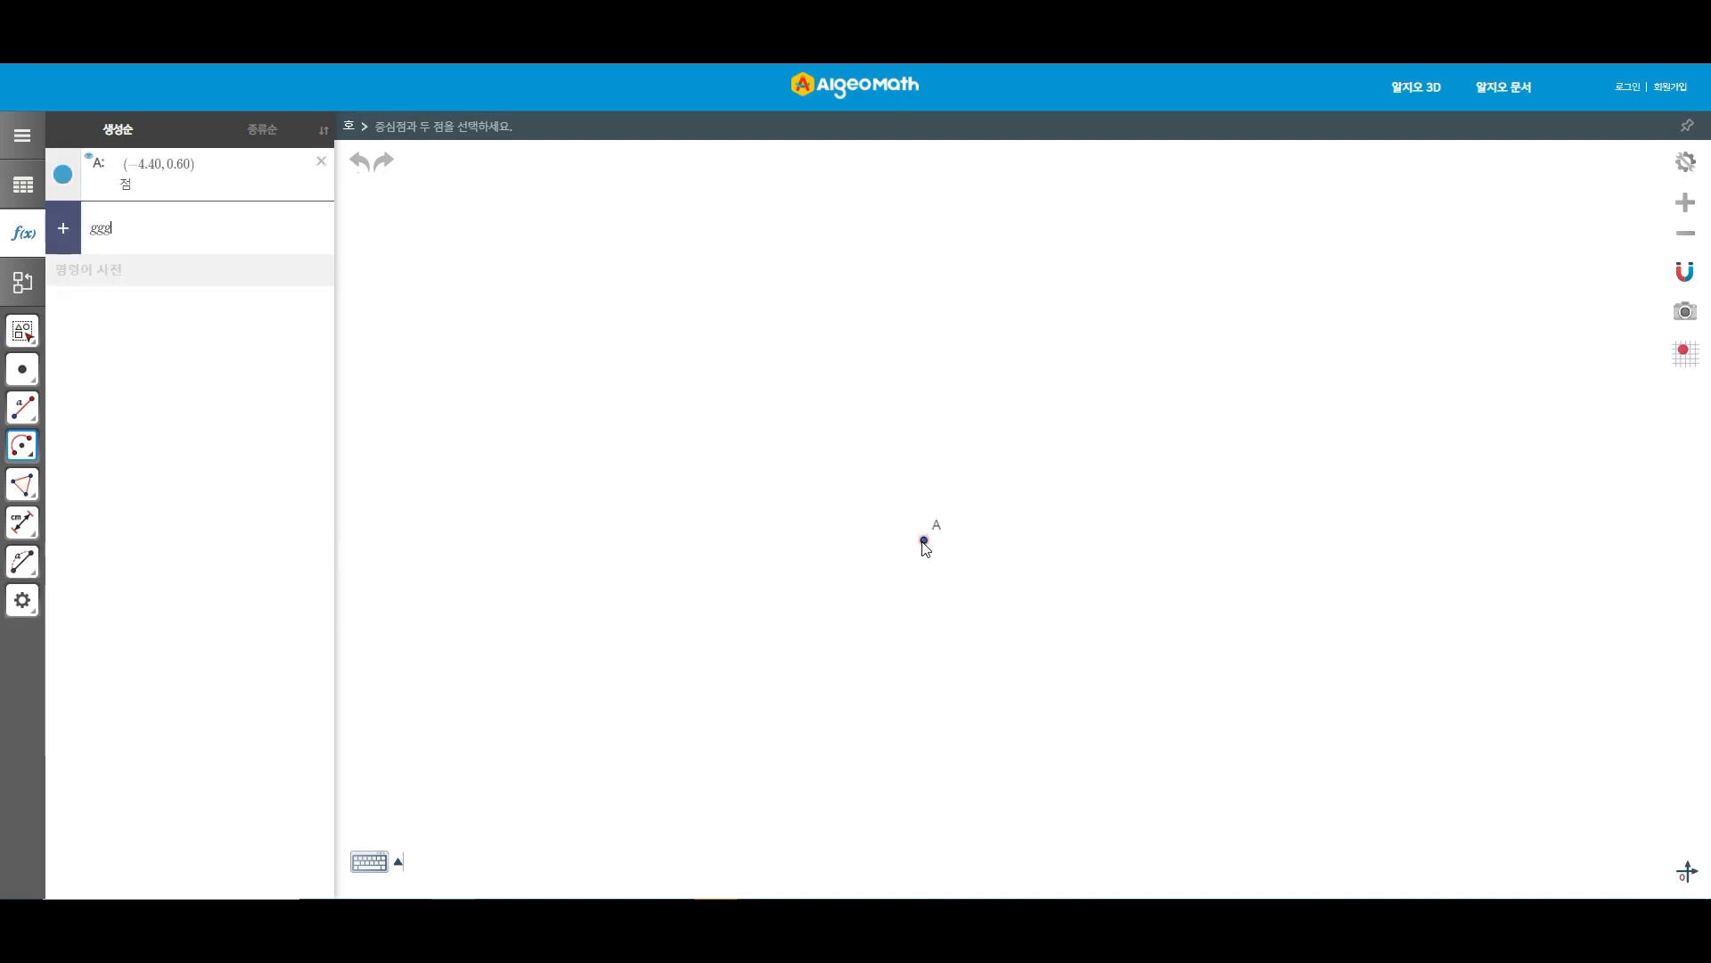
{"action": "left_click", "coordinate": [1119, 533]}
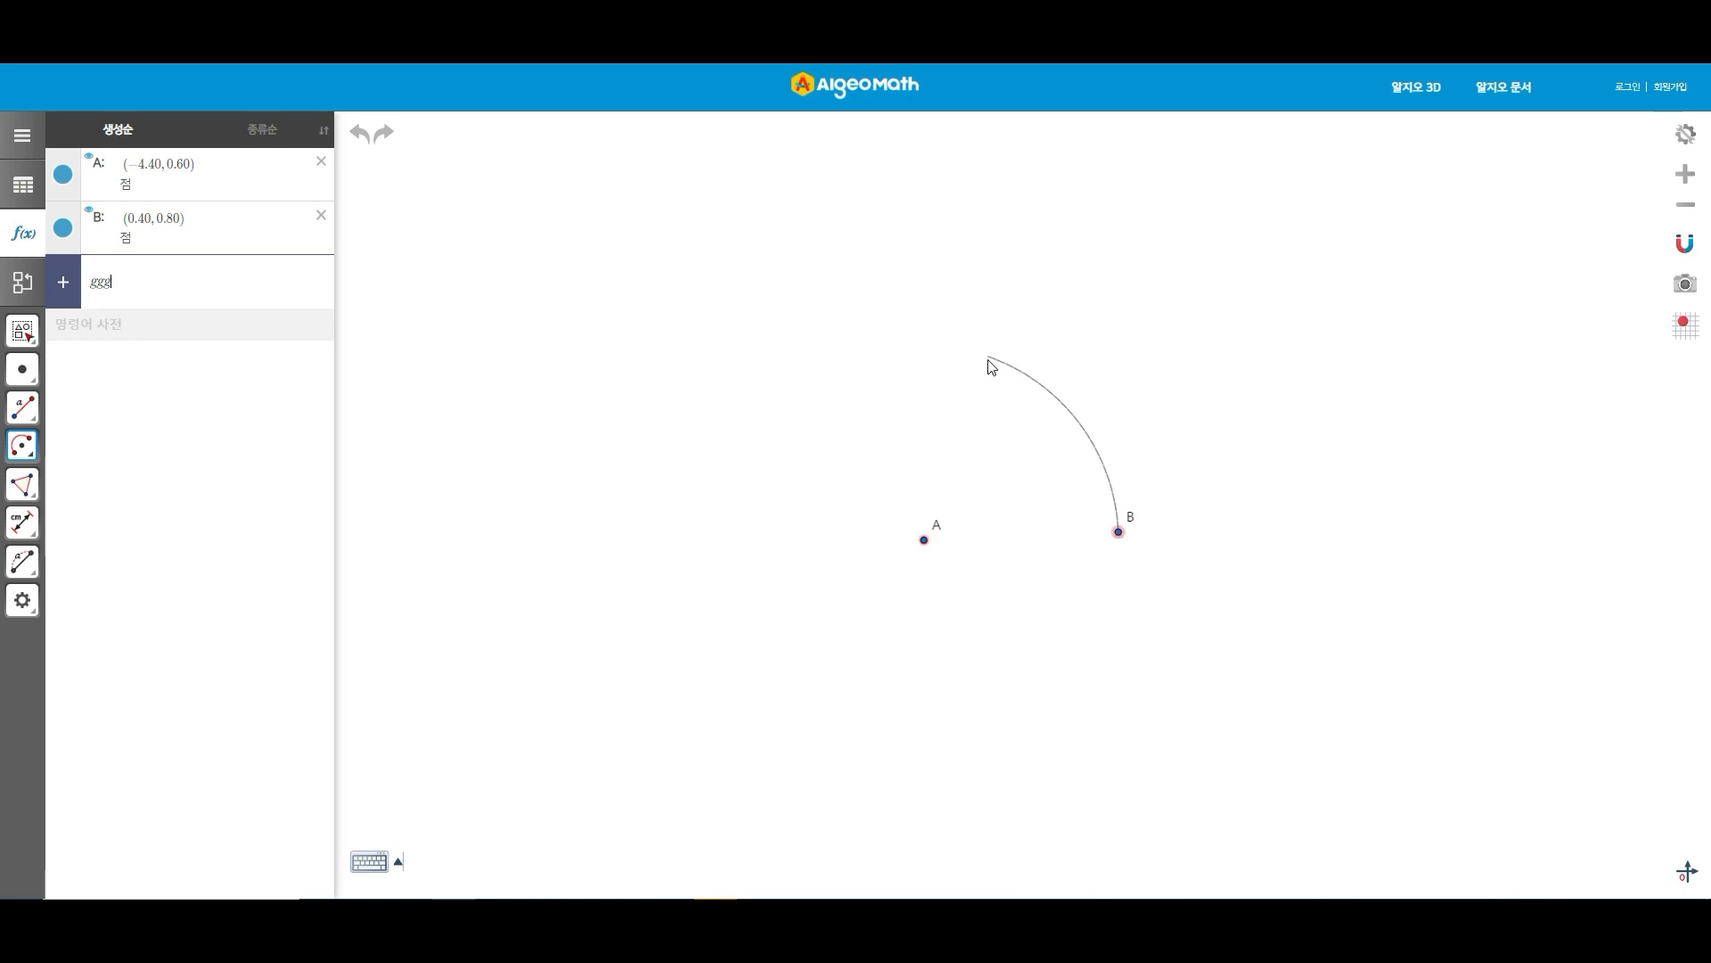
{"action": "left_click", "coordinate": [989, 360]}
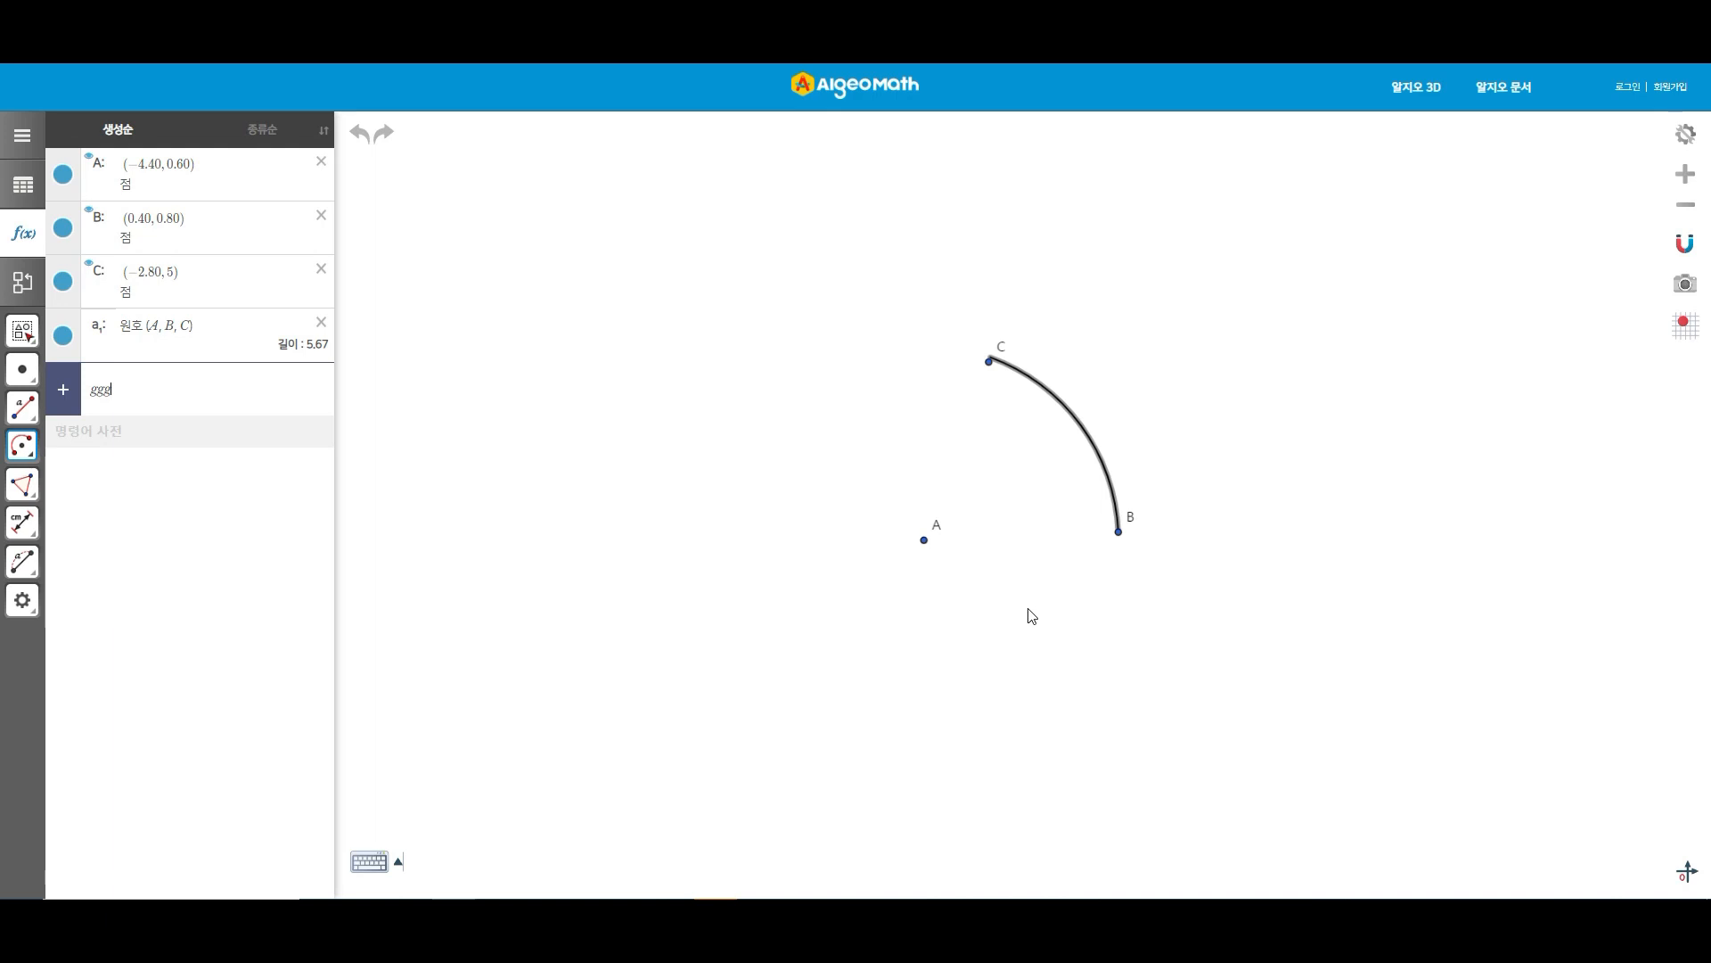
{"action": "key", "text": "Escape"}
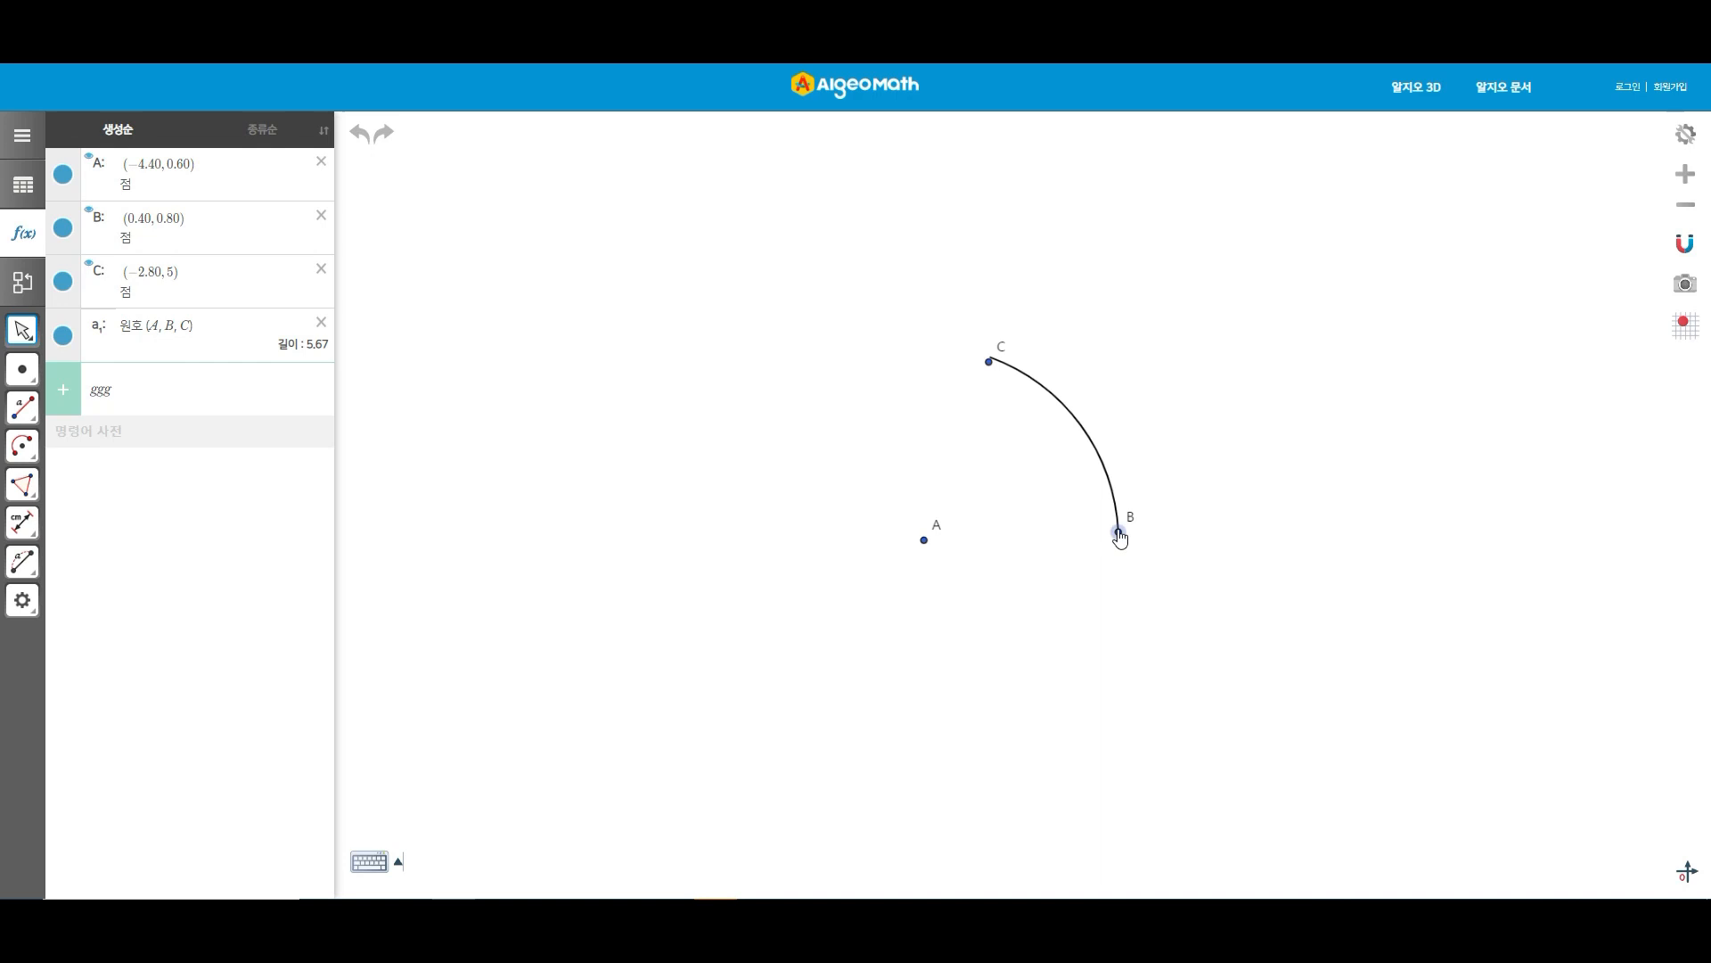
Step: Reshape the arc by moving B to (1.40, 1.80) and C to (-2.80, 4), (-3.80, 3.80) and then towards B
{"action": "left_click_drag", "start_coordinate": [1120, 533], "coordinate": [1144, 499]}
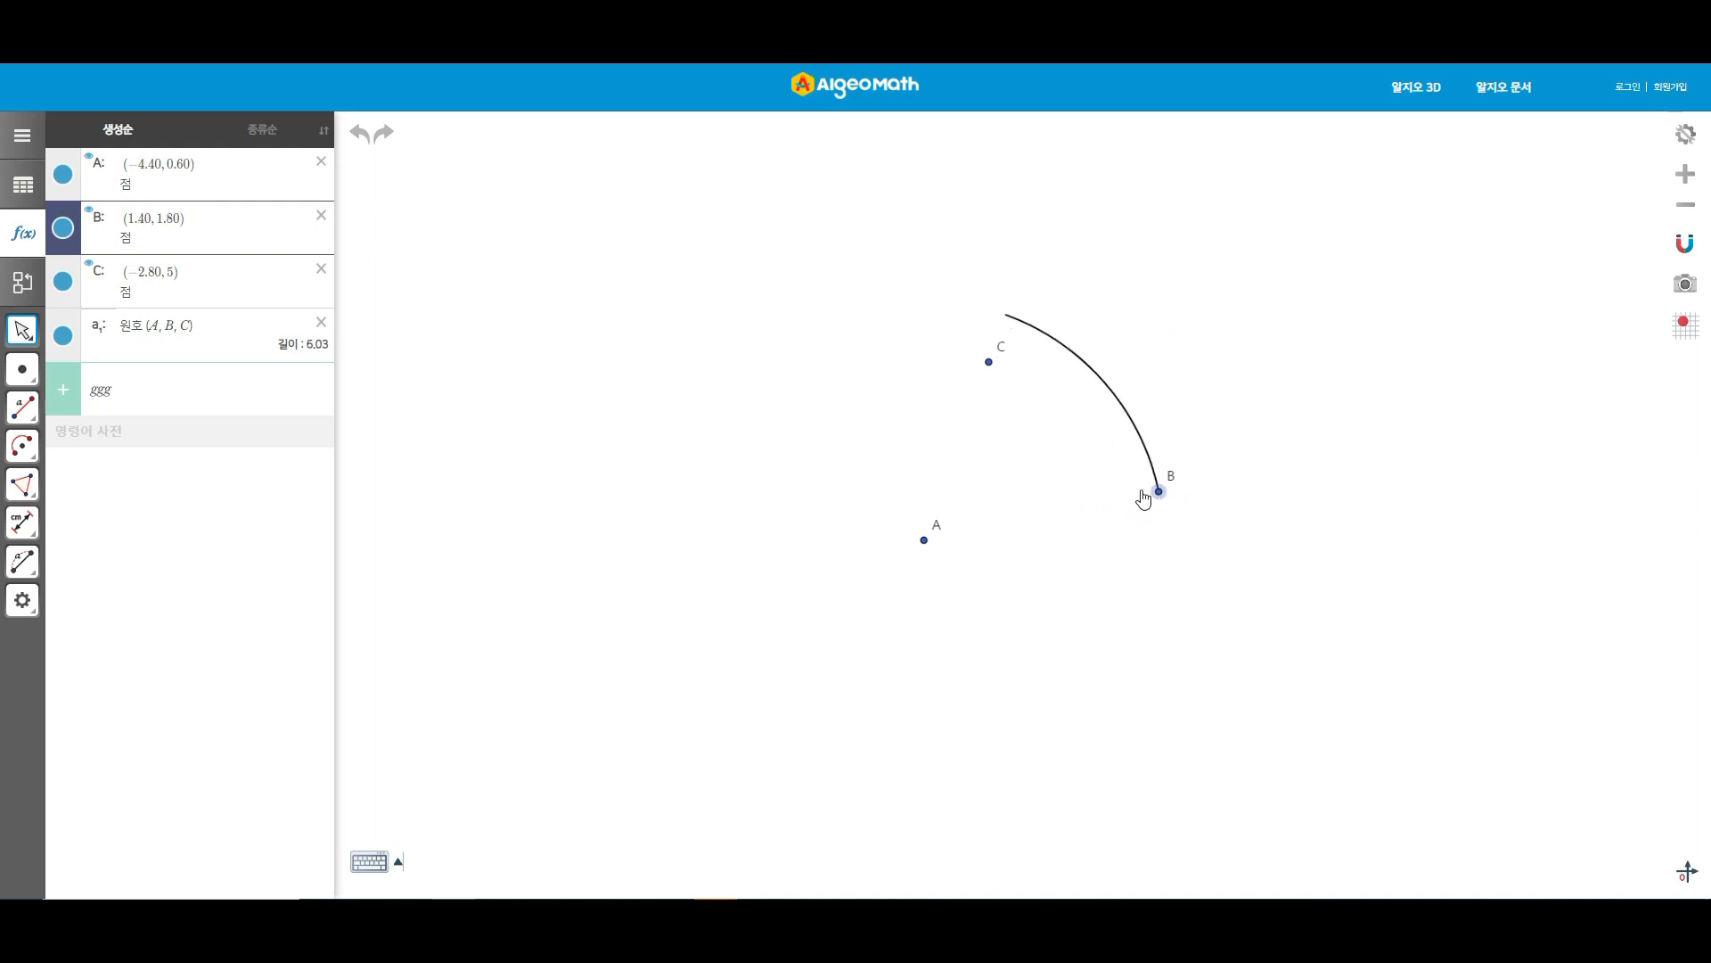
{"action": "mouse_move", "coordinate": [997, 378]}
{"action": "left_mouse_down"}
{"action": "mouse_move", "coordinate": [1039, 446]}
{"action": "mouse_move", "coordinate": [971, 397]}
{"action": "mouse_move", "coordinate": [1043, 451]}
{"action": "mouse_move", "coordinate": [962, 410]}
{"action": "mouse_move", "coordinate": [1043, 425]}
{"action": "mouse_move", "coordinate": [947, 383]}
{"action": "mouse_move", "coordinate": [992, 411]}
{"action": "left_mouse_up"}
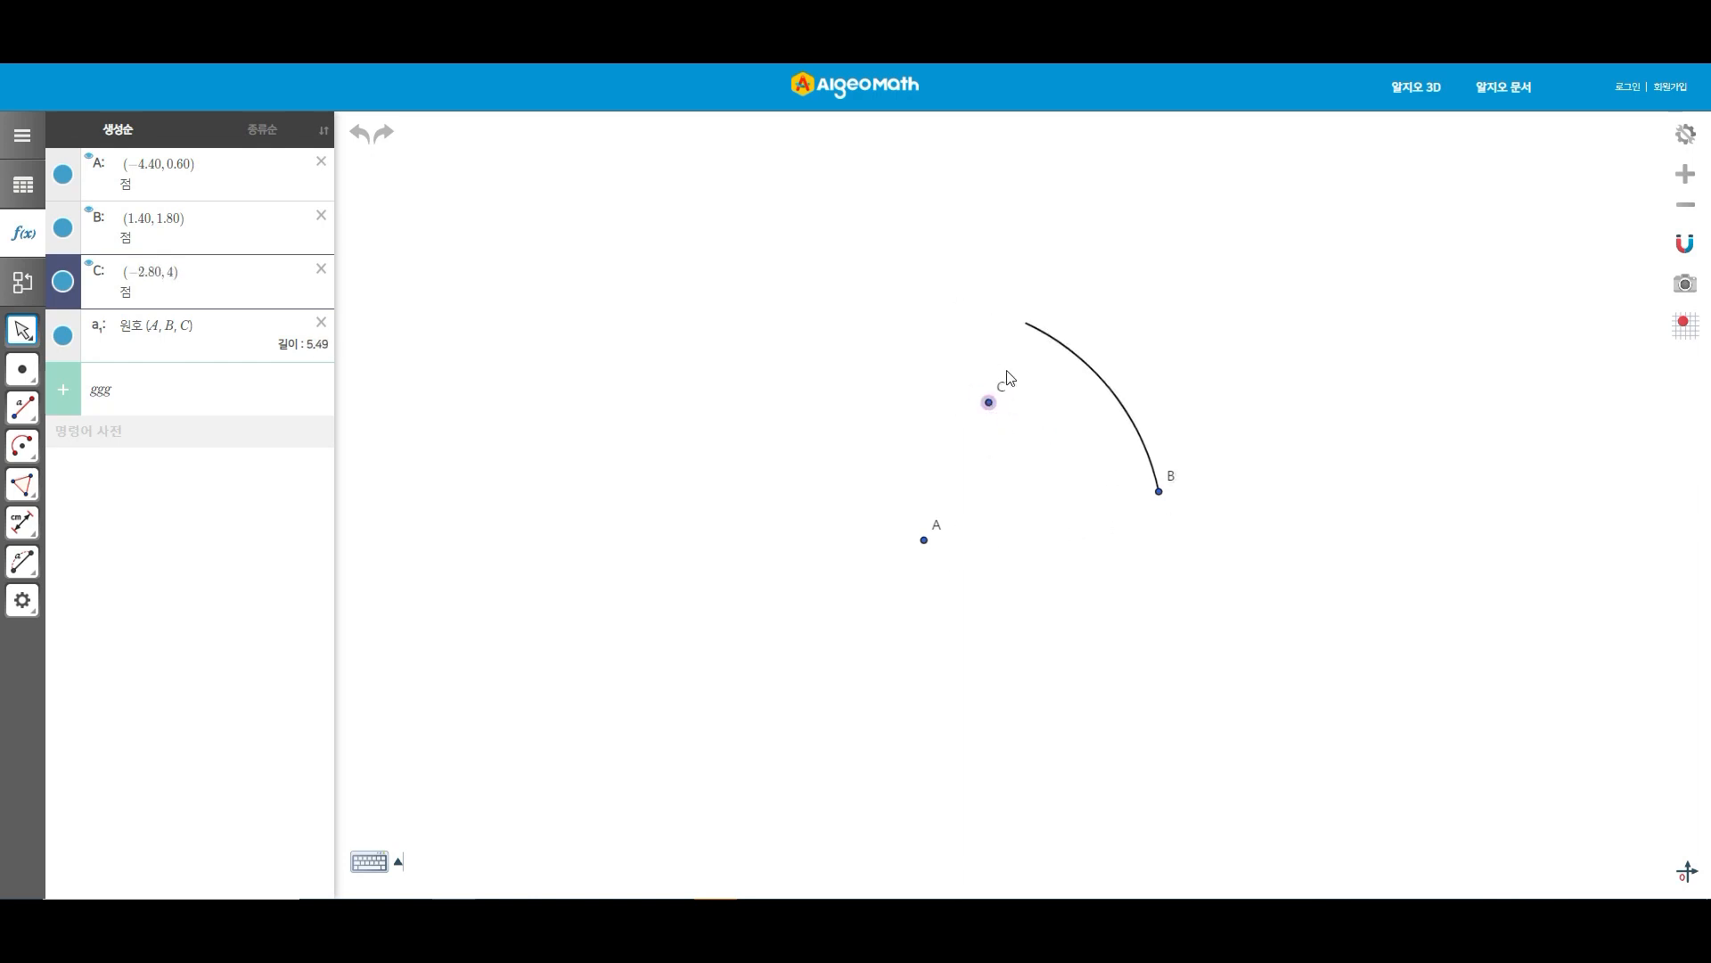
{"action": "left_click_drag", "start_coordinate": [995, 411], "coordinate": [952, 421]}
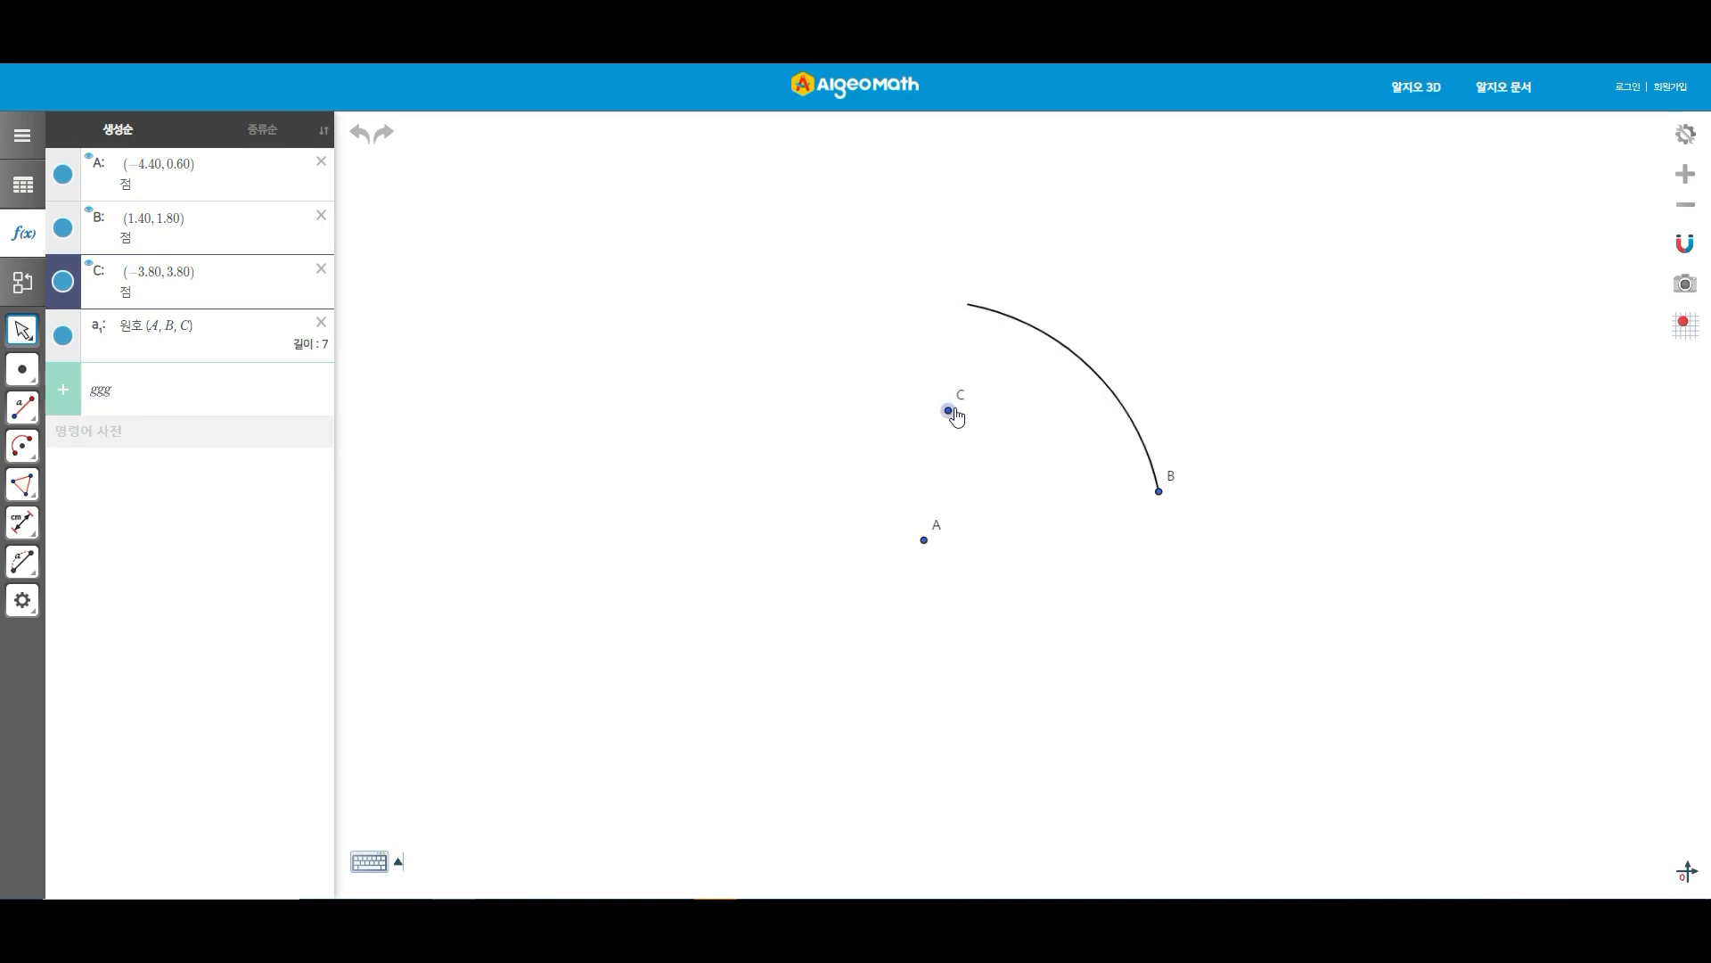
{"action": "left_click_drag", "start_coordinate": [946, 417], "coordinate": [1050, 459]}
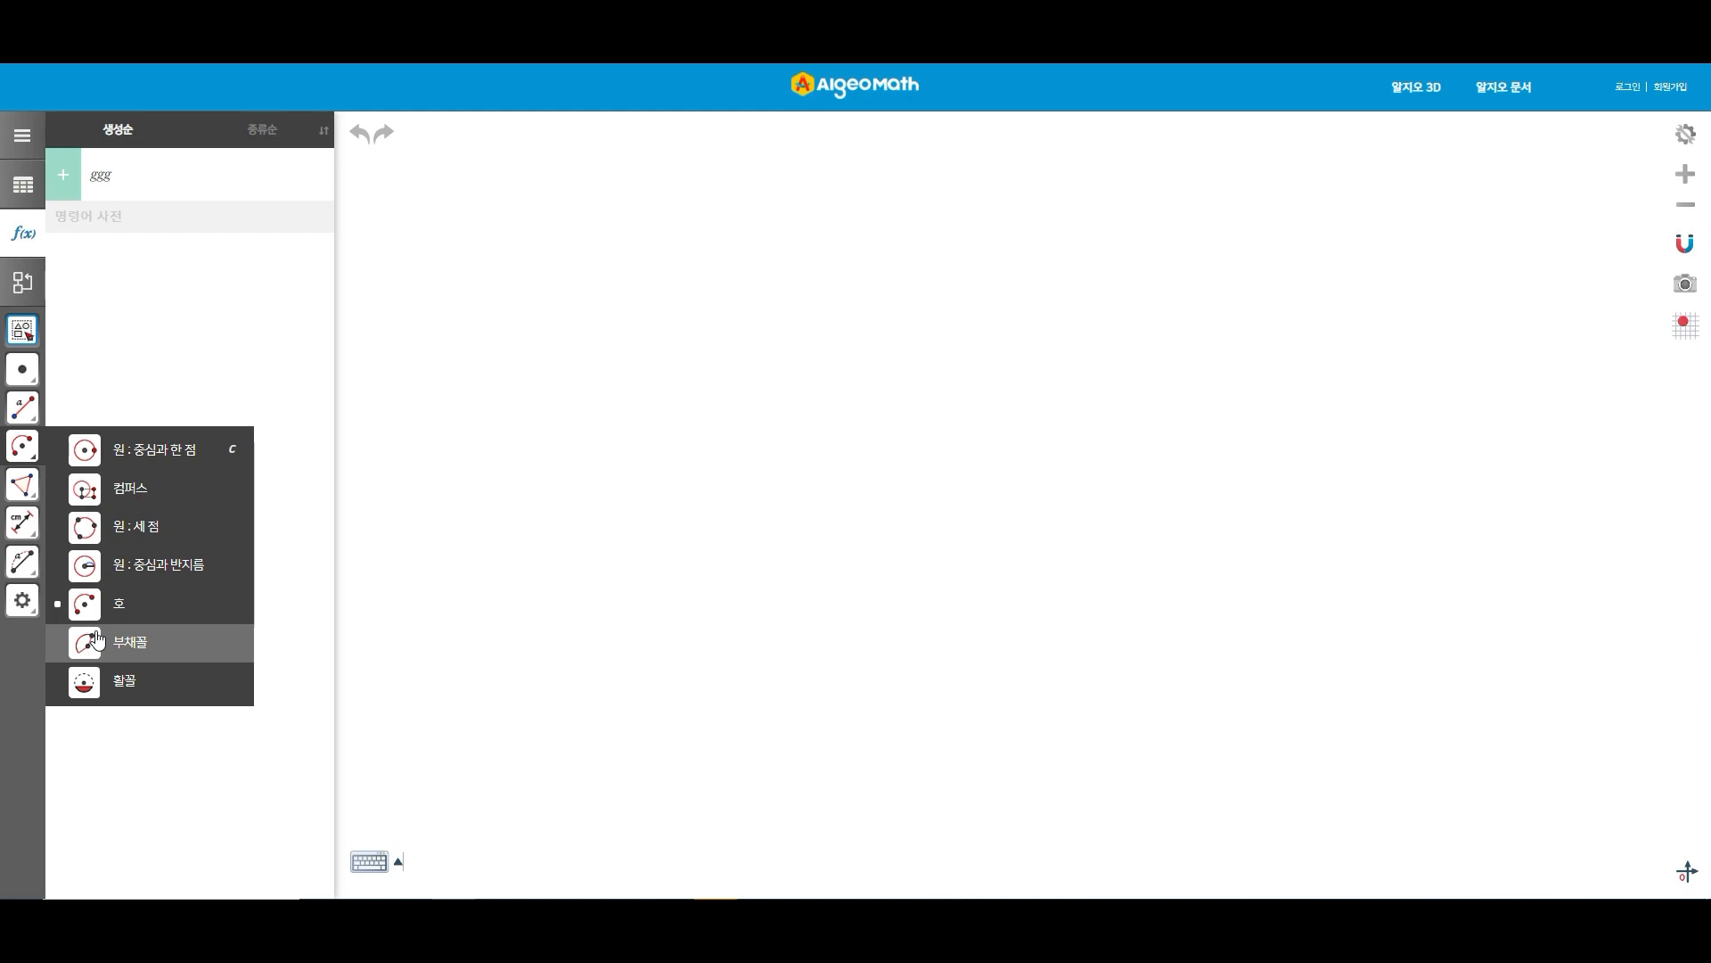
Step: Draw a sector centred at (-3.40, -0.40), starting at (1.80, -0.20), with its second side passing through (-2.60, 3.40)
{"action": "left_click", "coordinate": [96, 640]}
{"action": "left_click", "coordinate": [965, 580]}
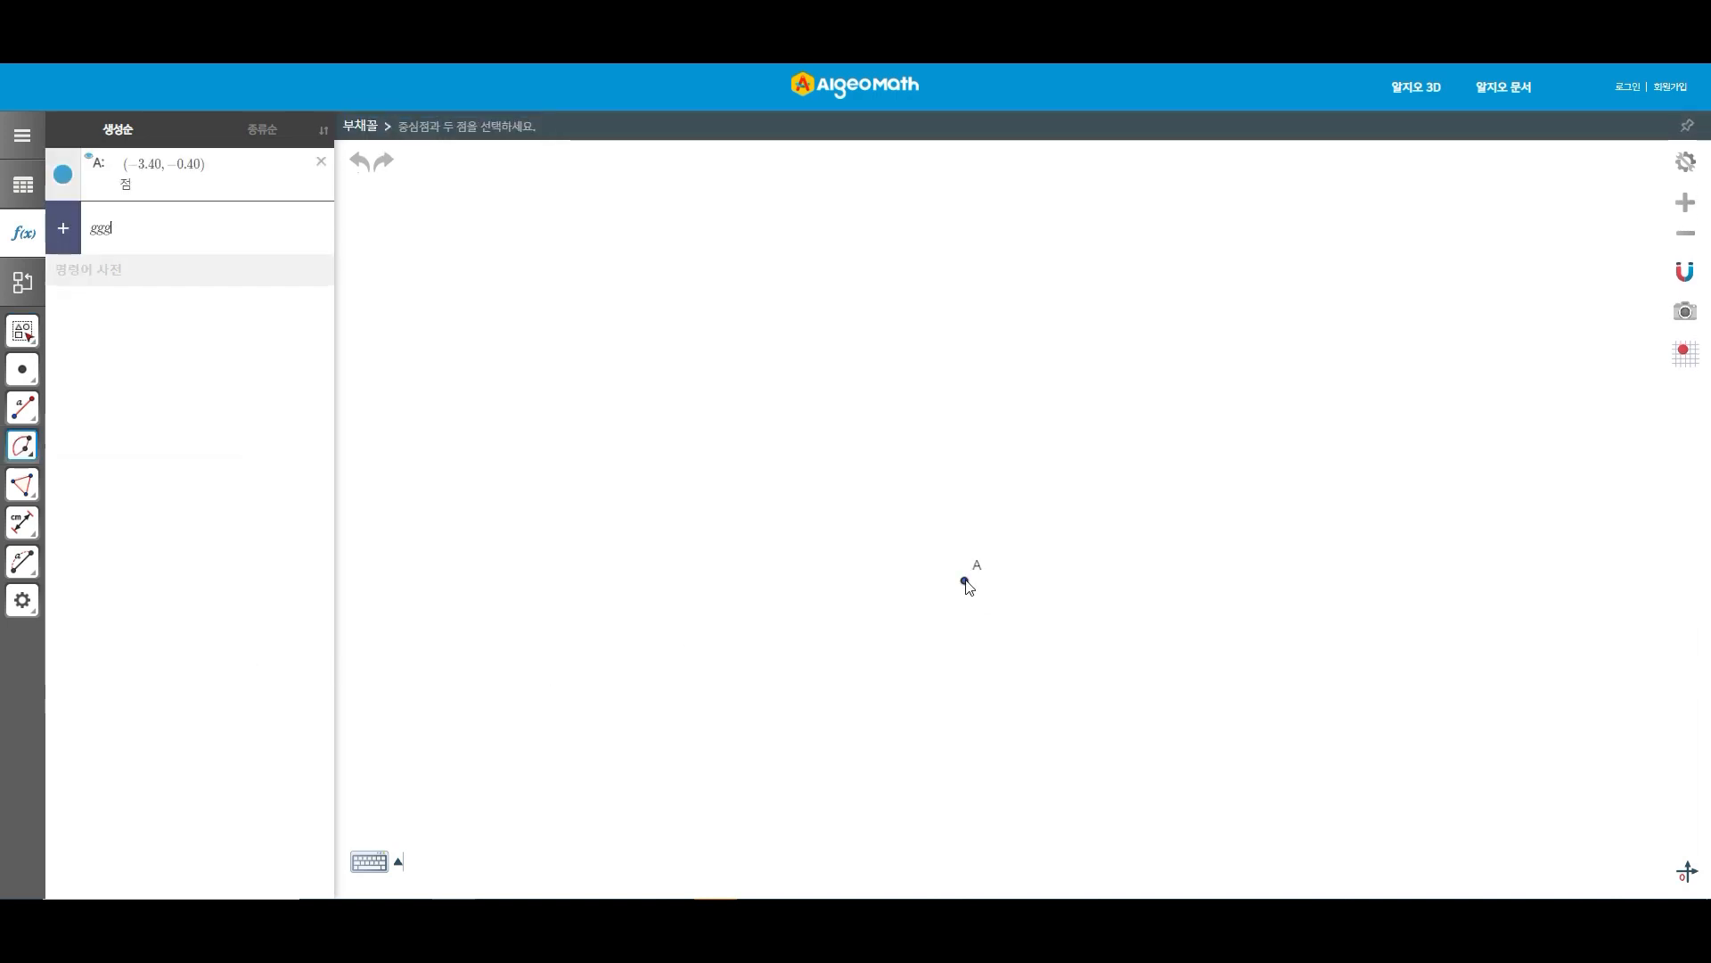
{"action": "left_click", "coordinate": [1175, 573]}
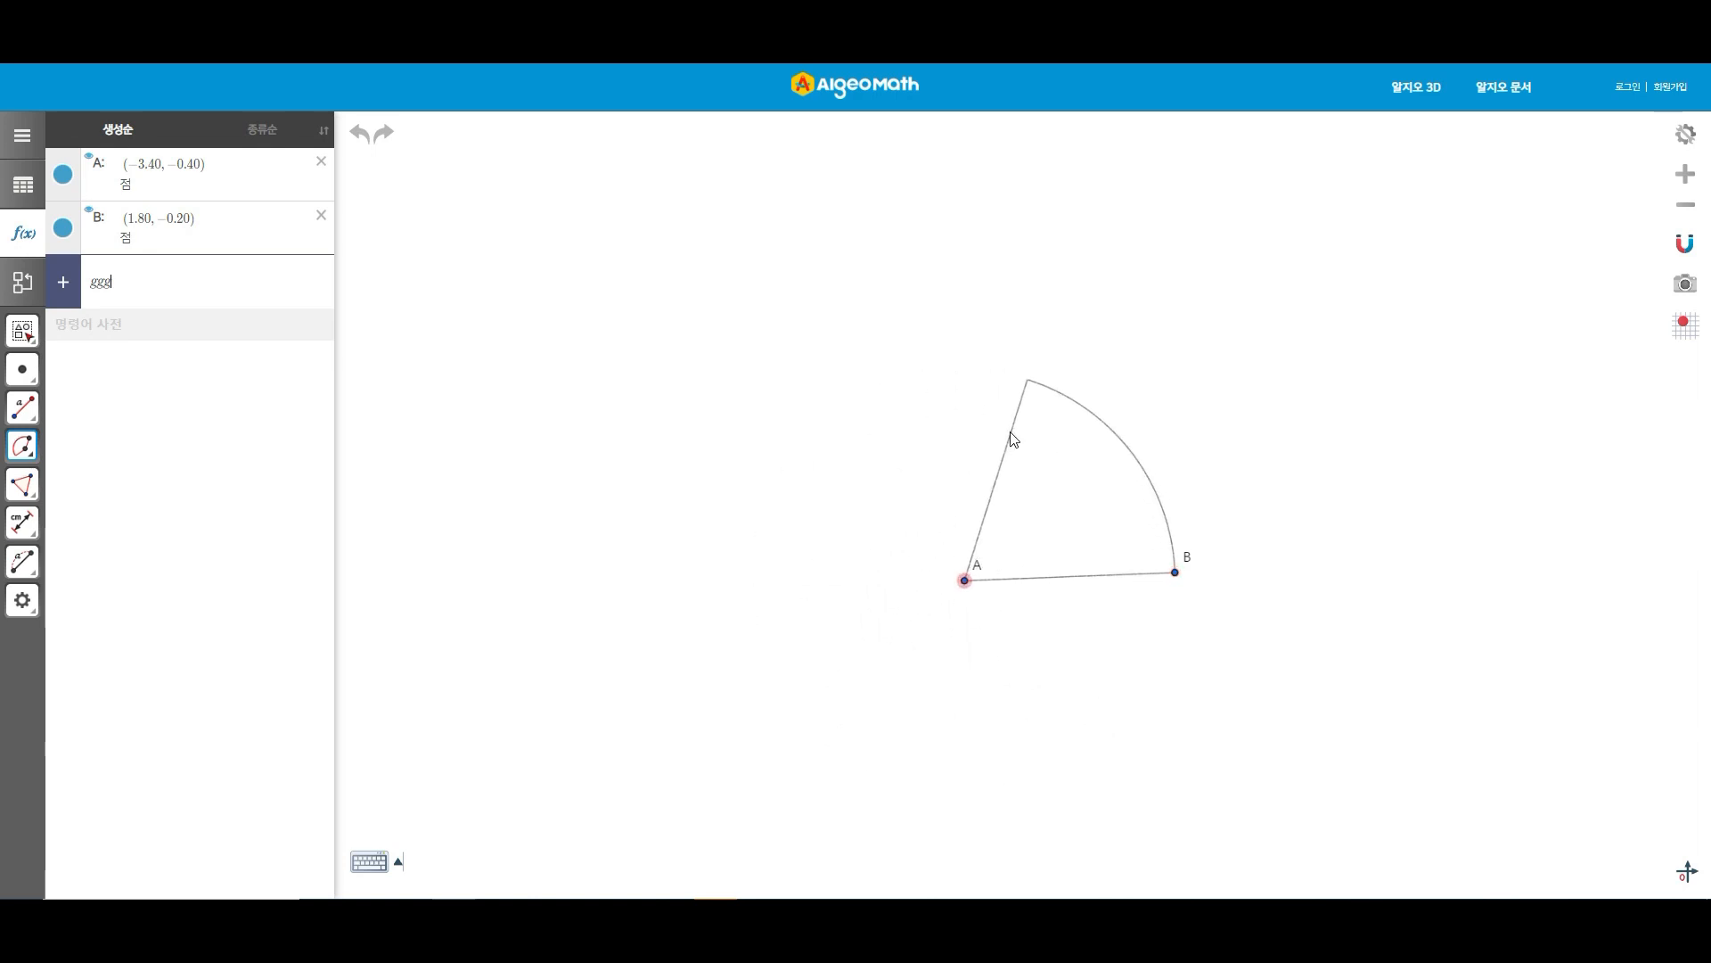
{"action": "left_click", "coordinate": [998, 430]}
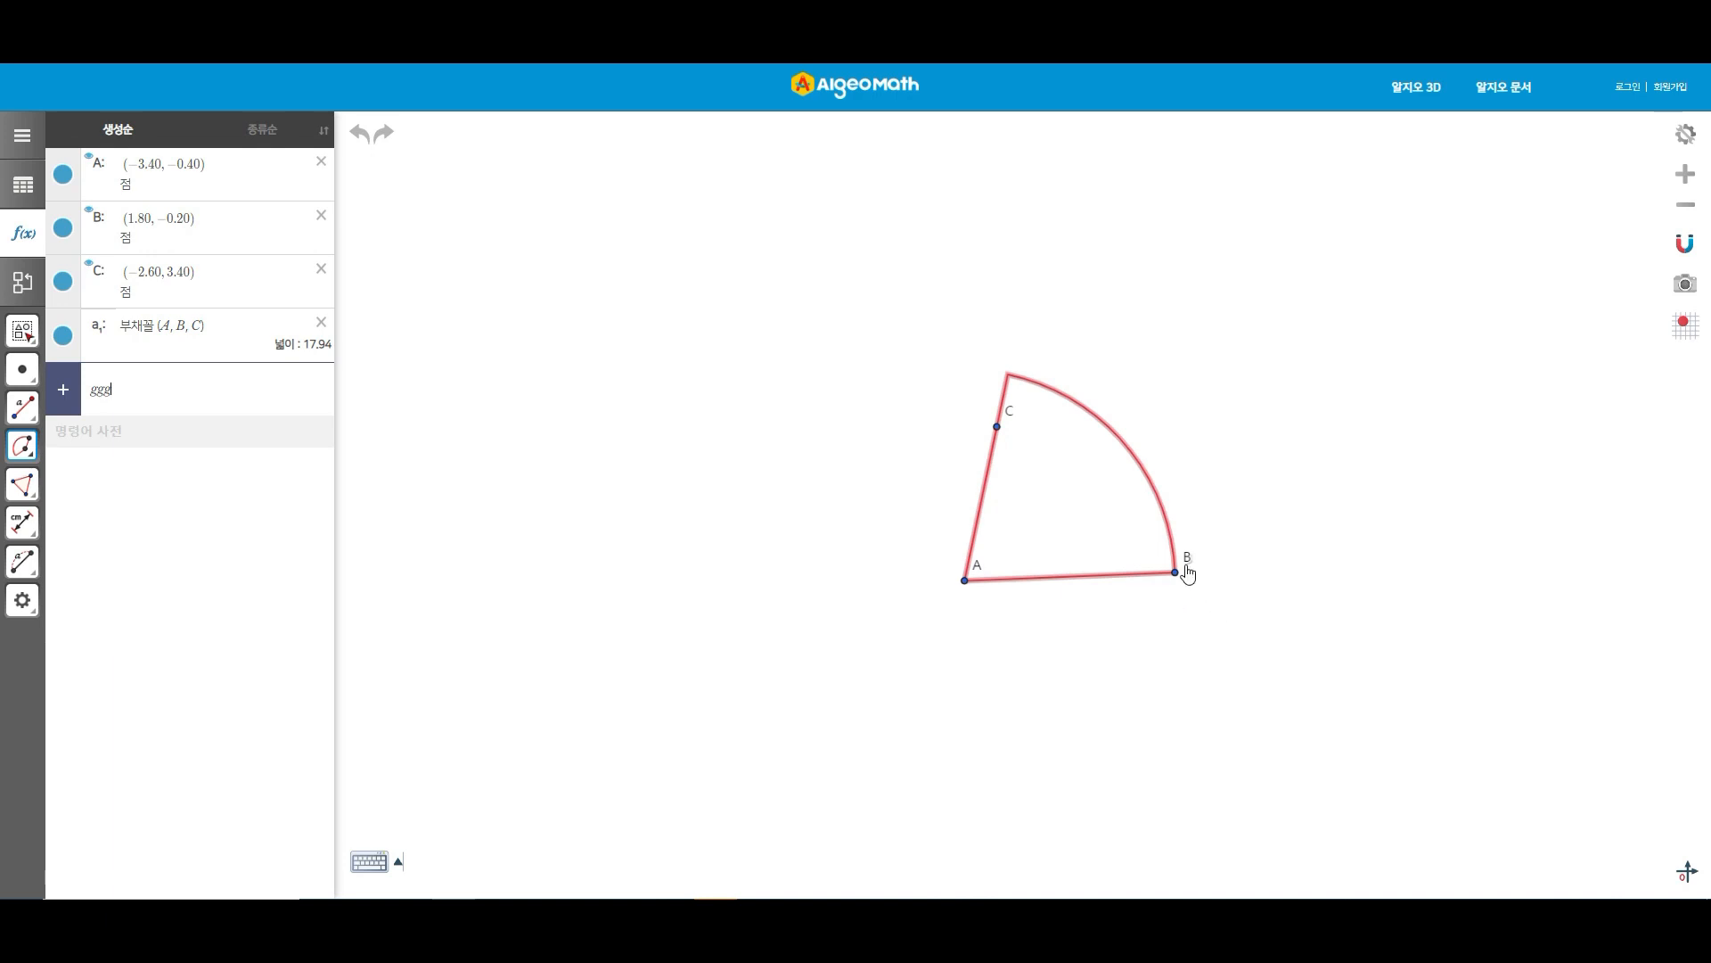
{"action": "key", "text": "Escape"}
Step: Reshape the sector by moving B to (2.80, 0.20), C to (-3.60, 2.80) and centre A slightly towards B
{"action": "left_click_drag", "start_coordinate": [1173, 575], "coordinate": [1219, 562]}
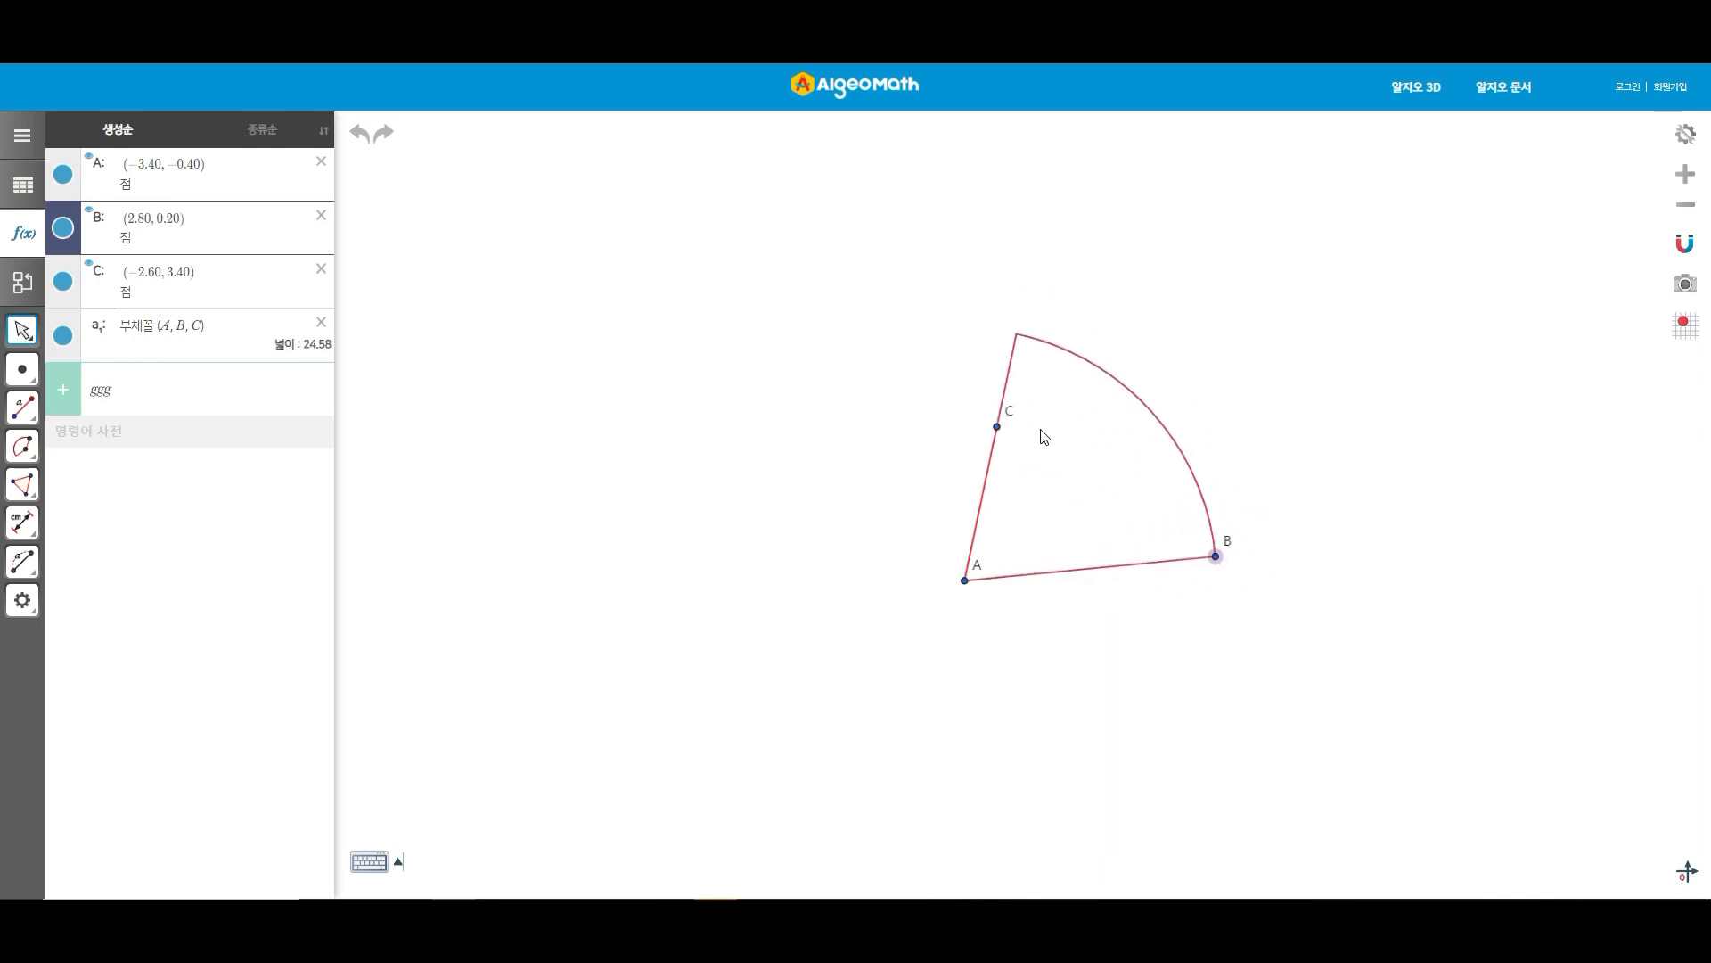
{"action": "left_click_drag", "start_coordinate": [998, 427], "coordinate": [956, 451]}
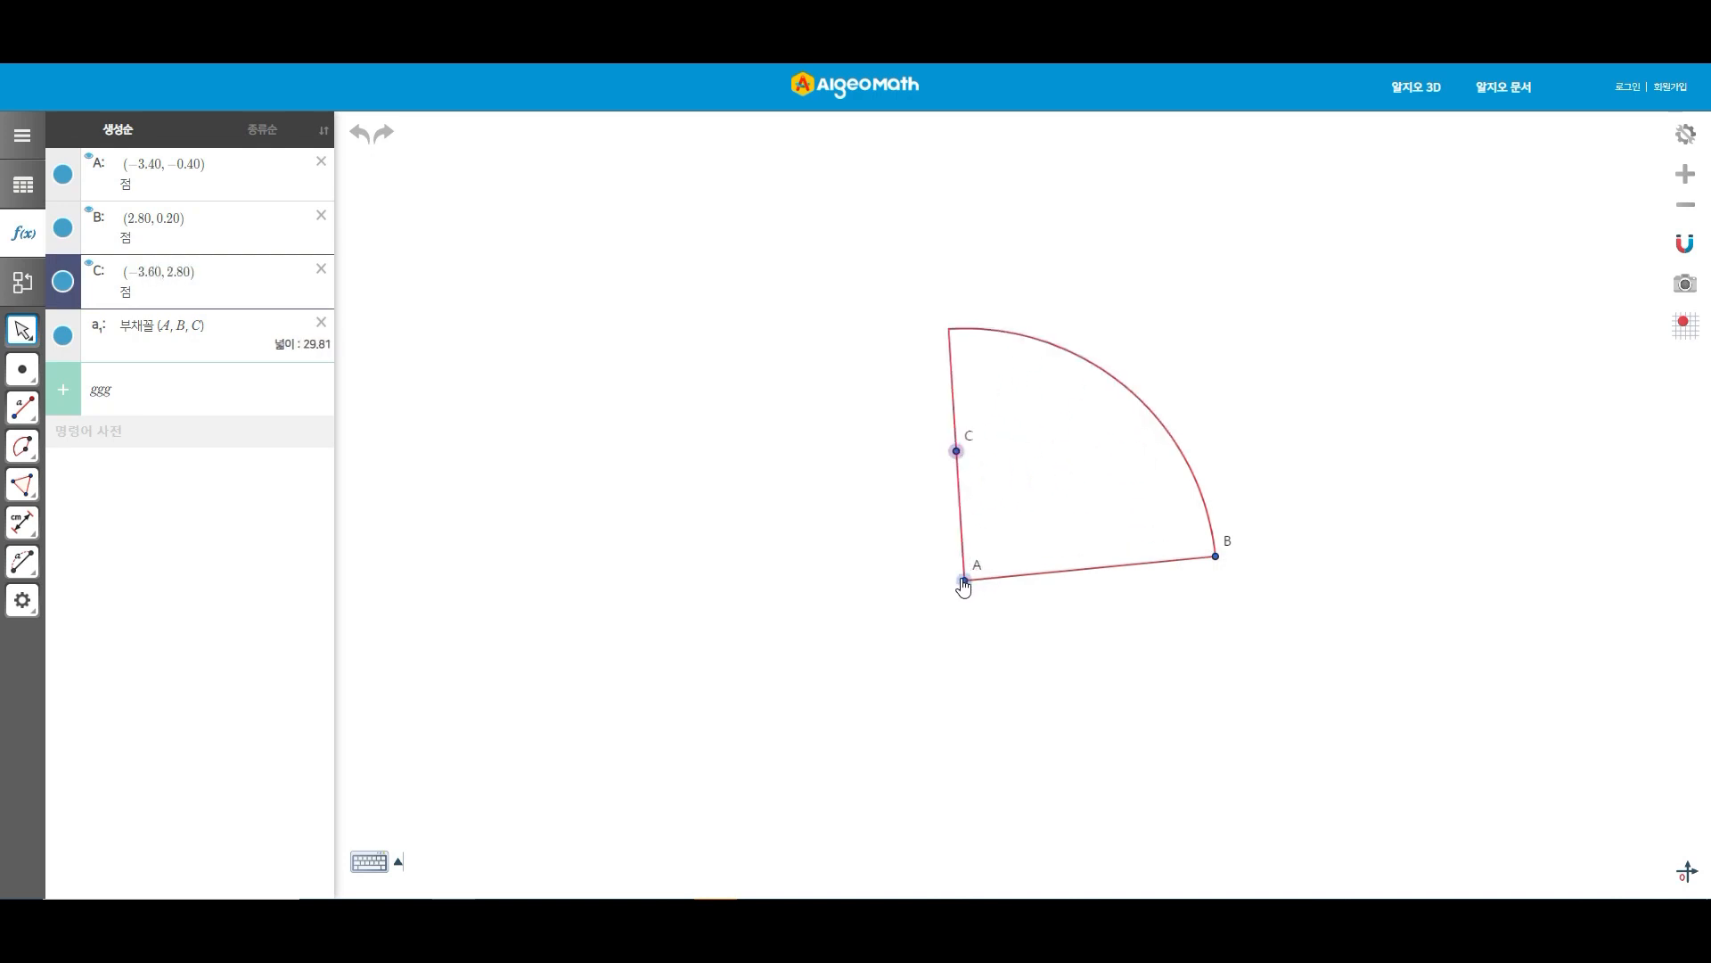
{"action": "left_click_drag", "start_coordinate": [965, 582], "coordinate": [1016, 581]}
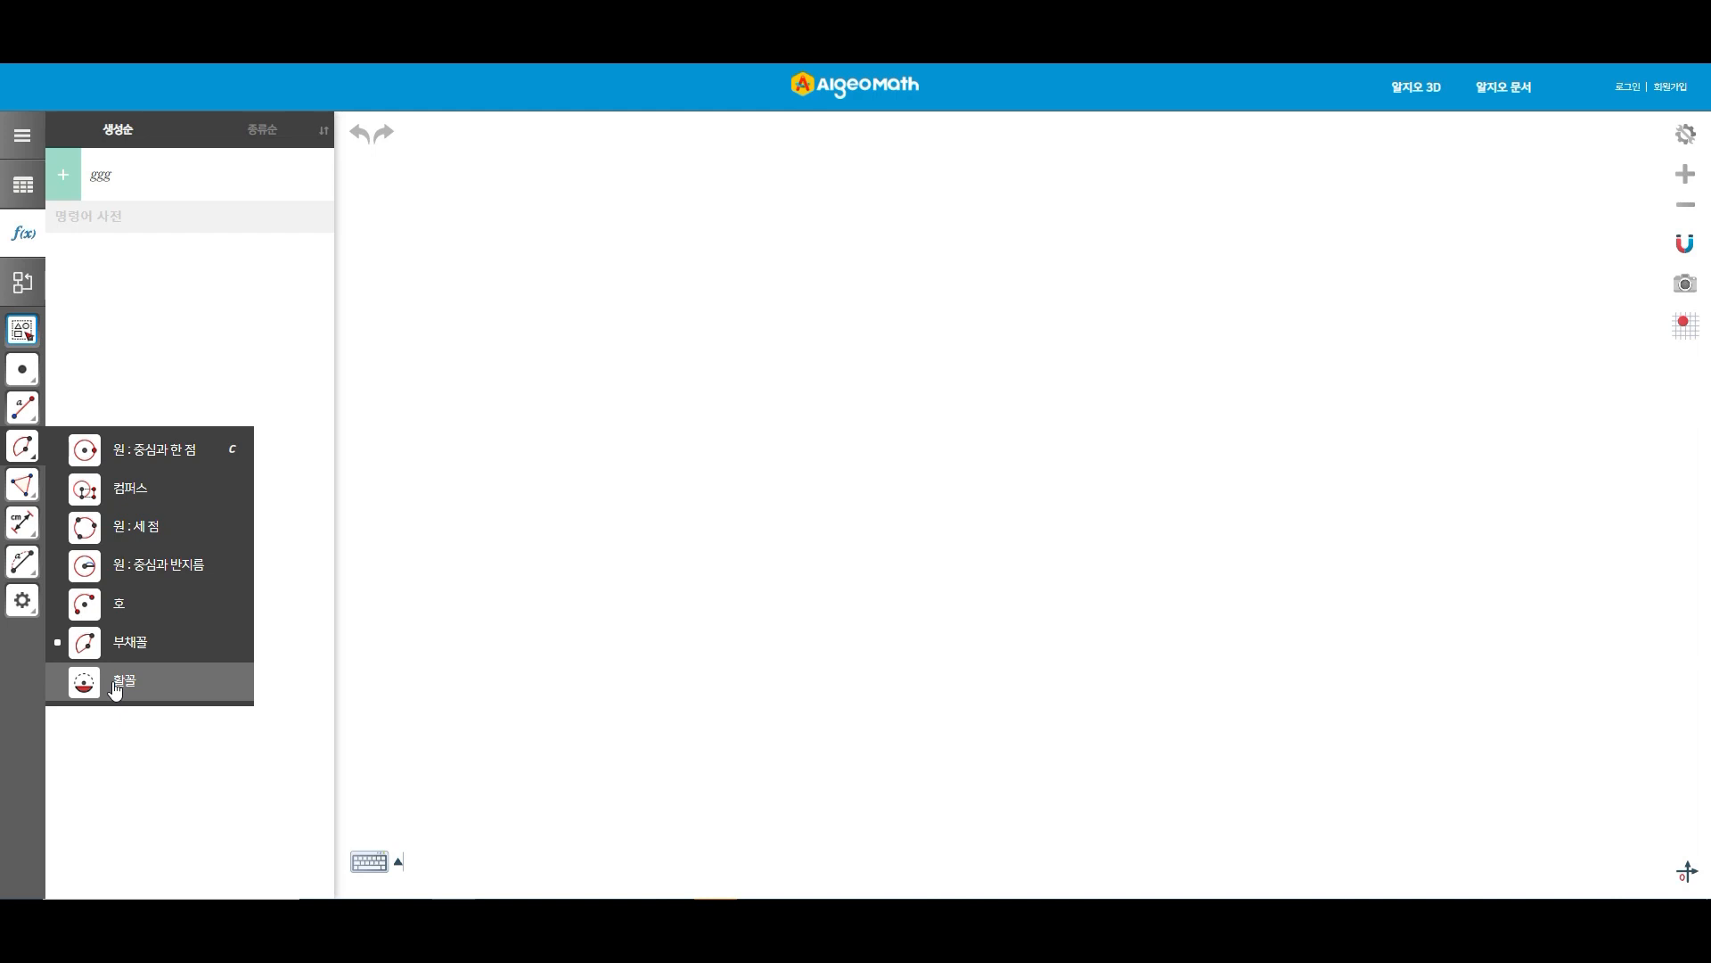
Step: Draw a circular segment centred at (-3.80, 0), starting at (1.40, 0), with its end direction set by a point at (-6.20, 4.60)
{"action": "left_click", "coordinate": [116, 684]}
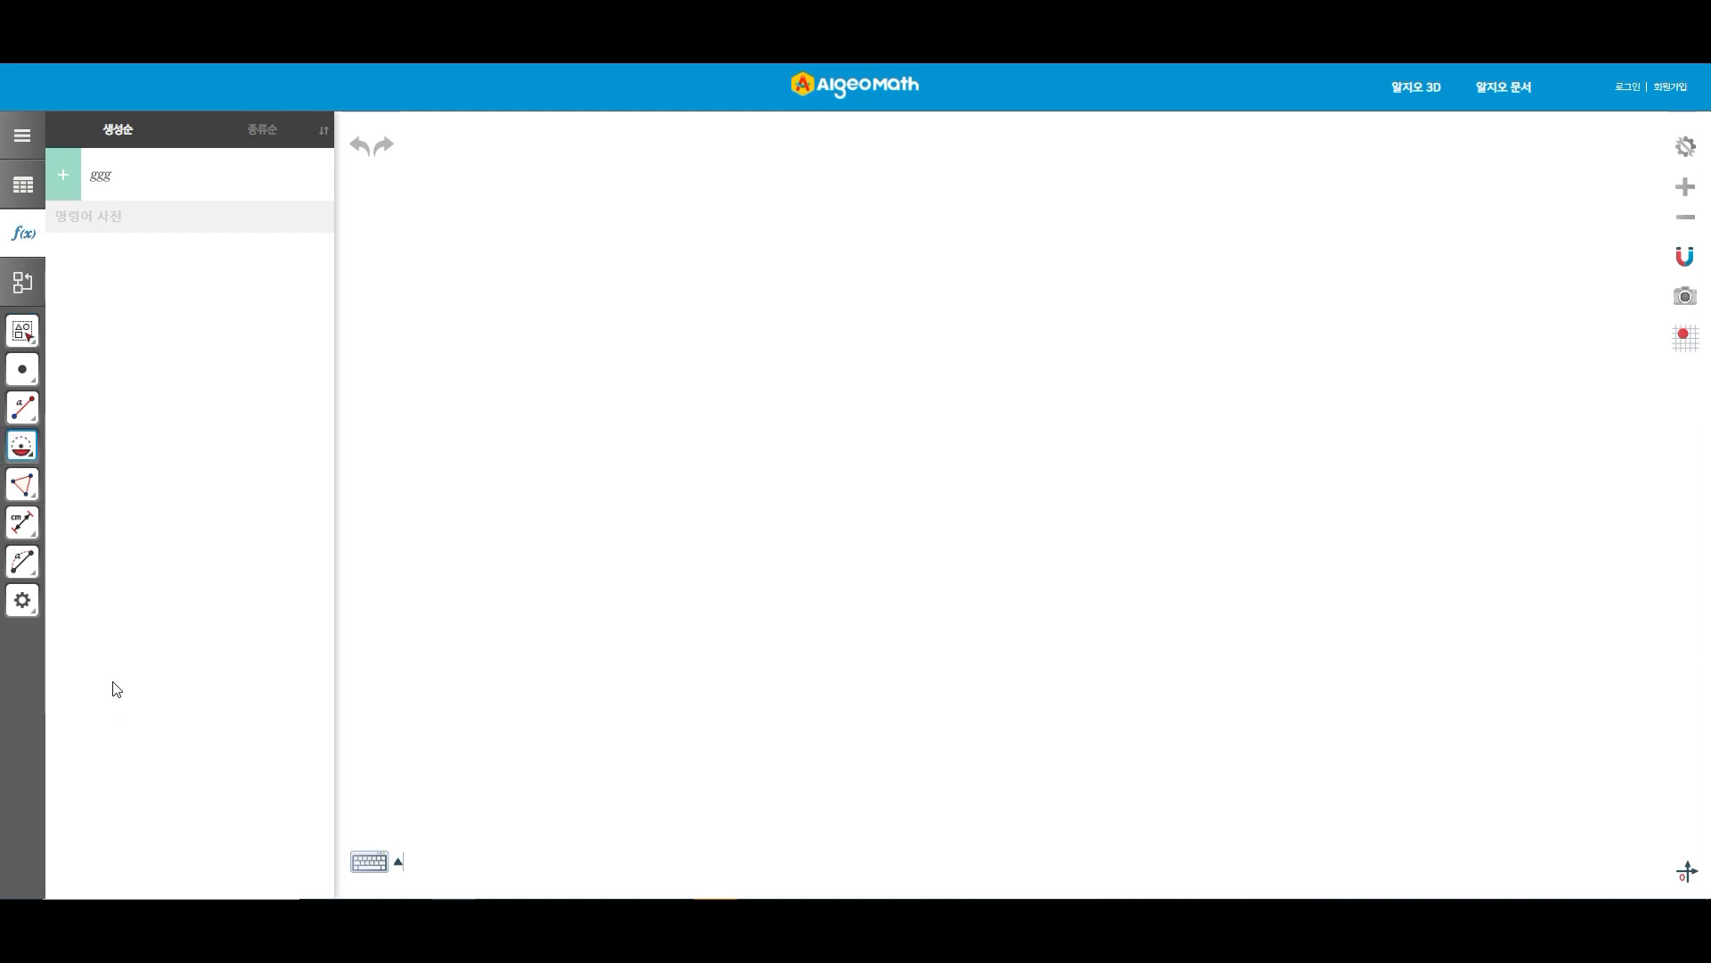
{"action": "left_click", "coordinate": [948, 564]}
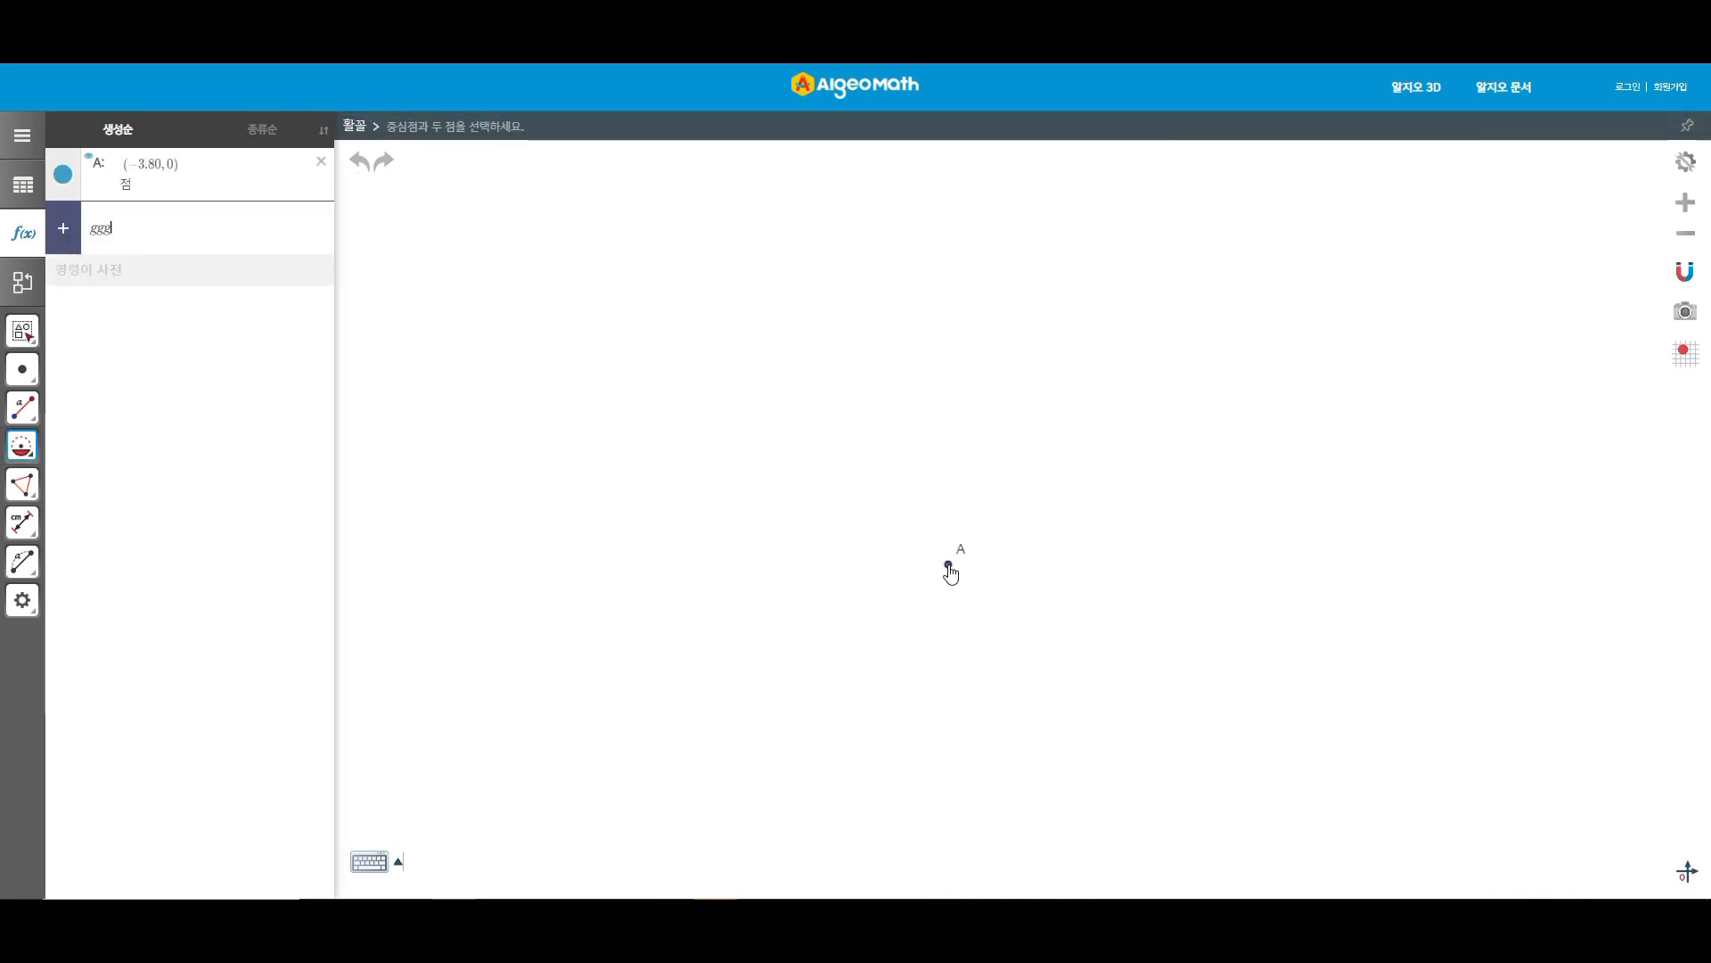
{"action": "left_click", "coordinate": [1158, 565]}
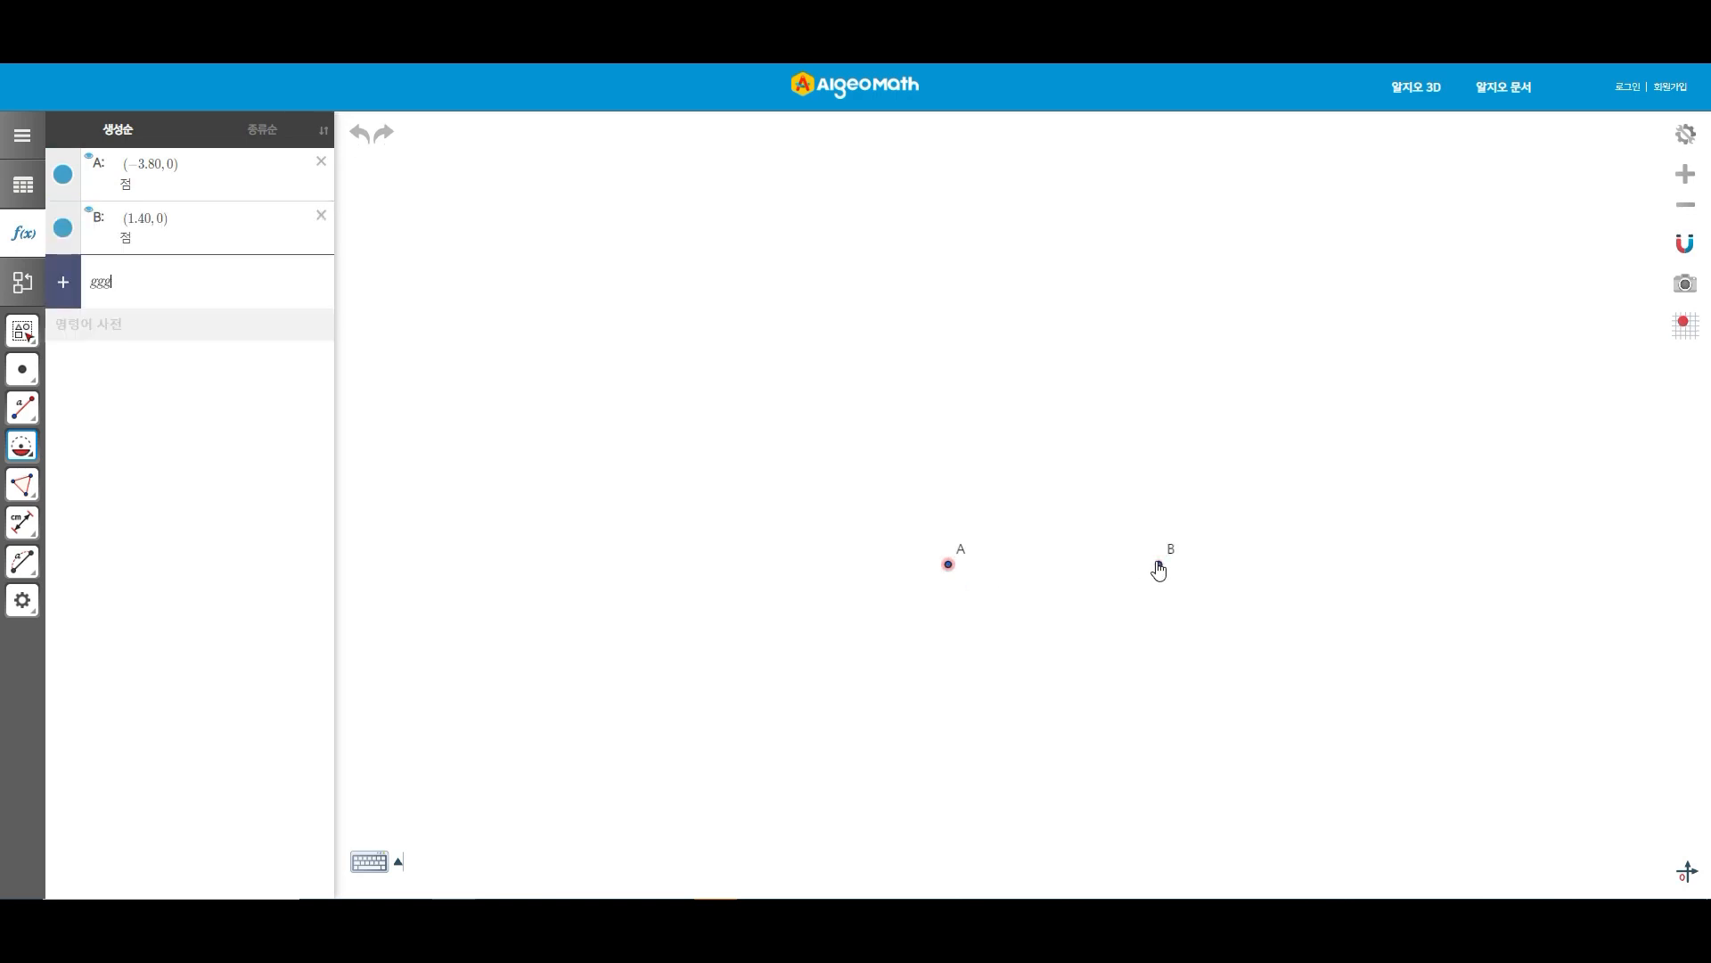
{"action": "left_click", "coordinate": [1158, 566]}
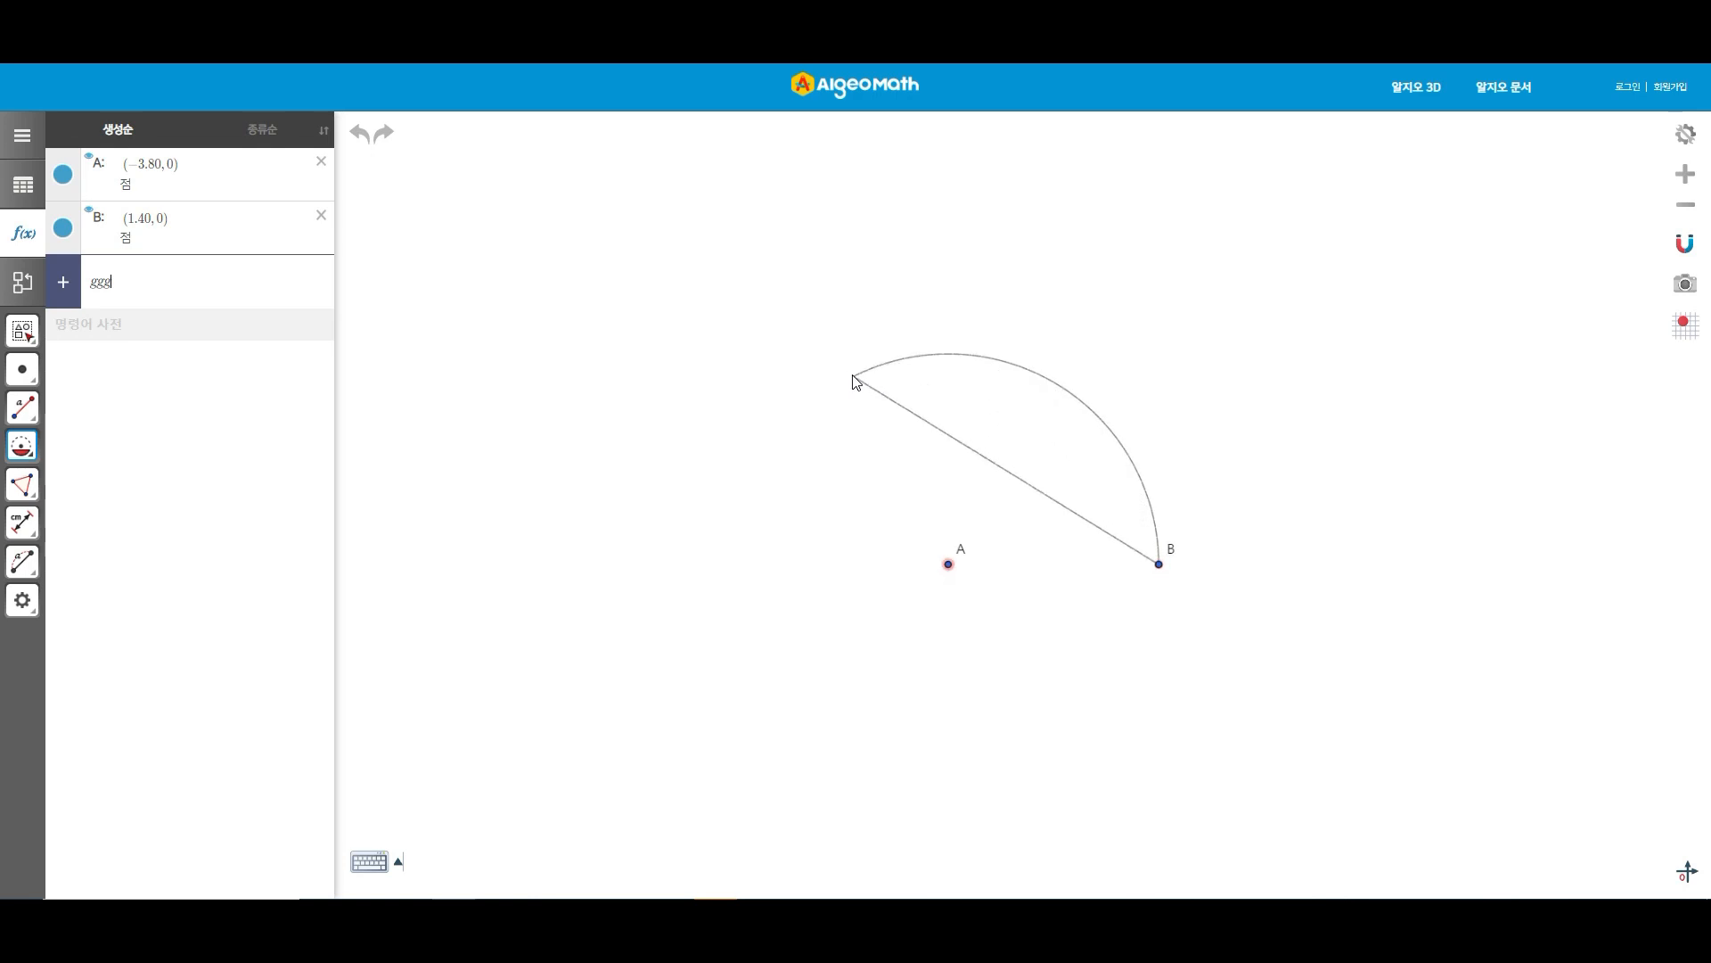
{"action": "left_click", "coordinate": [852, 378]}
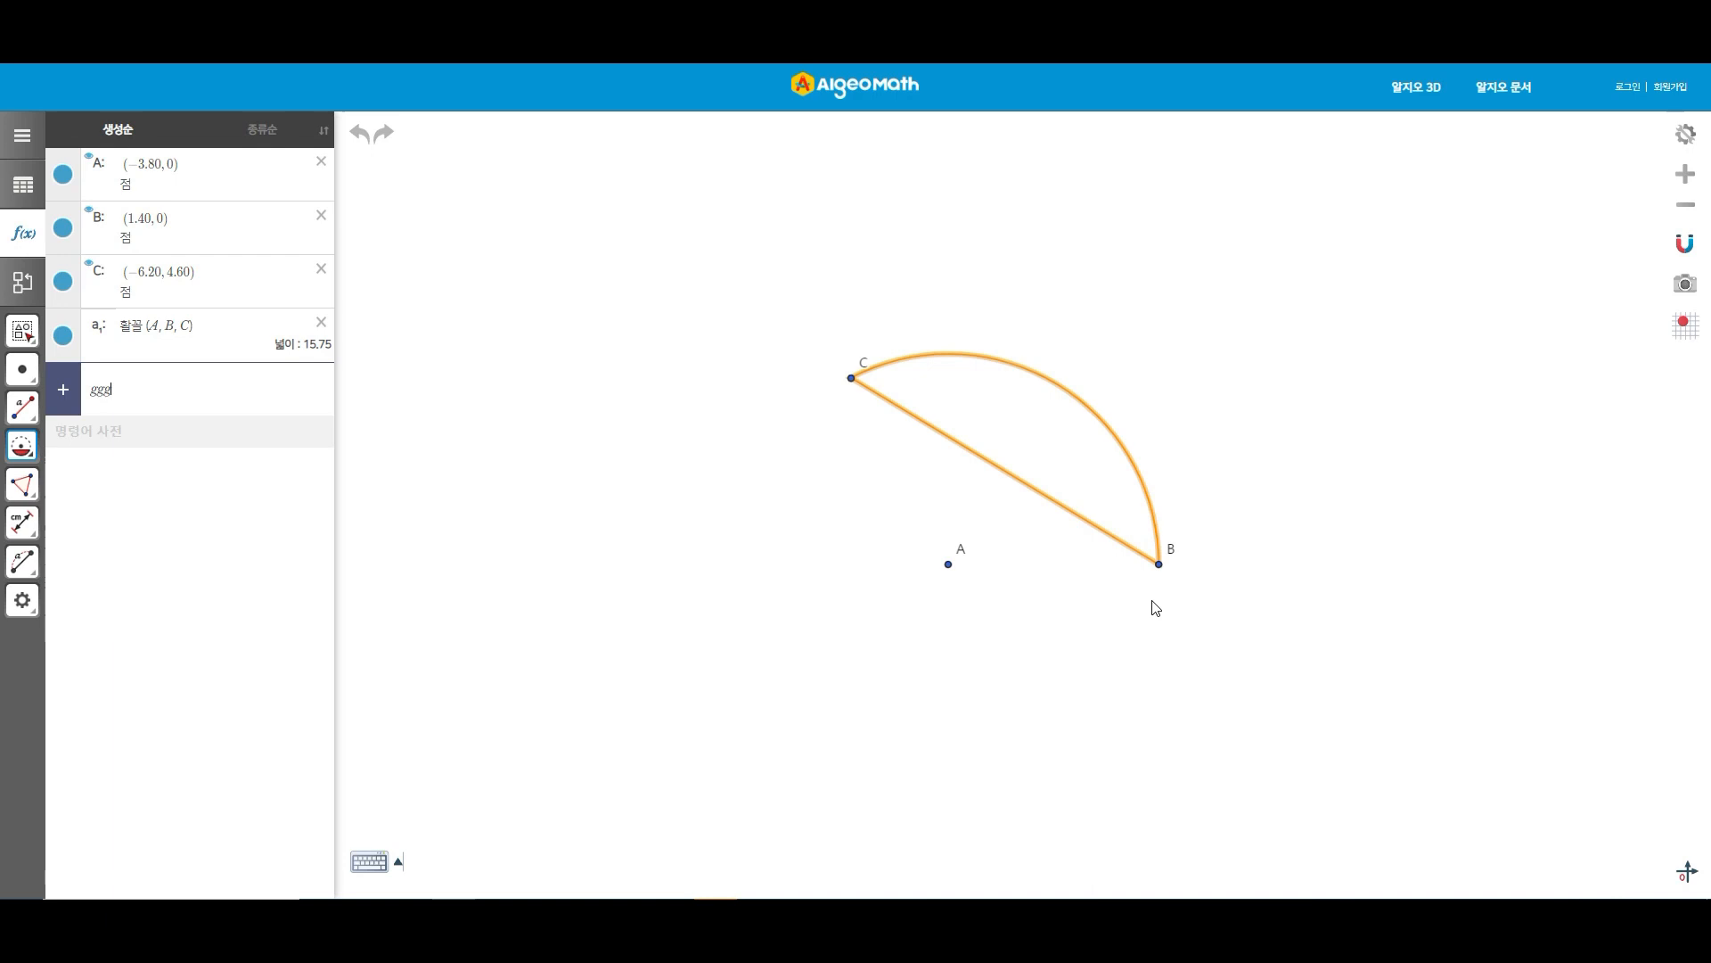
{"action": "key", "text": "Escape"}
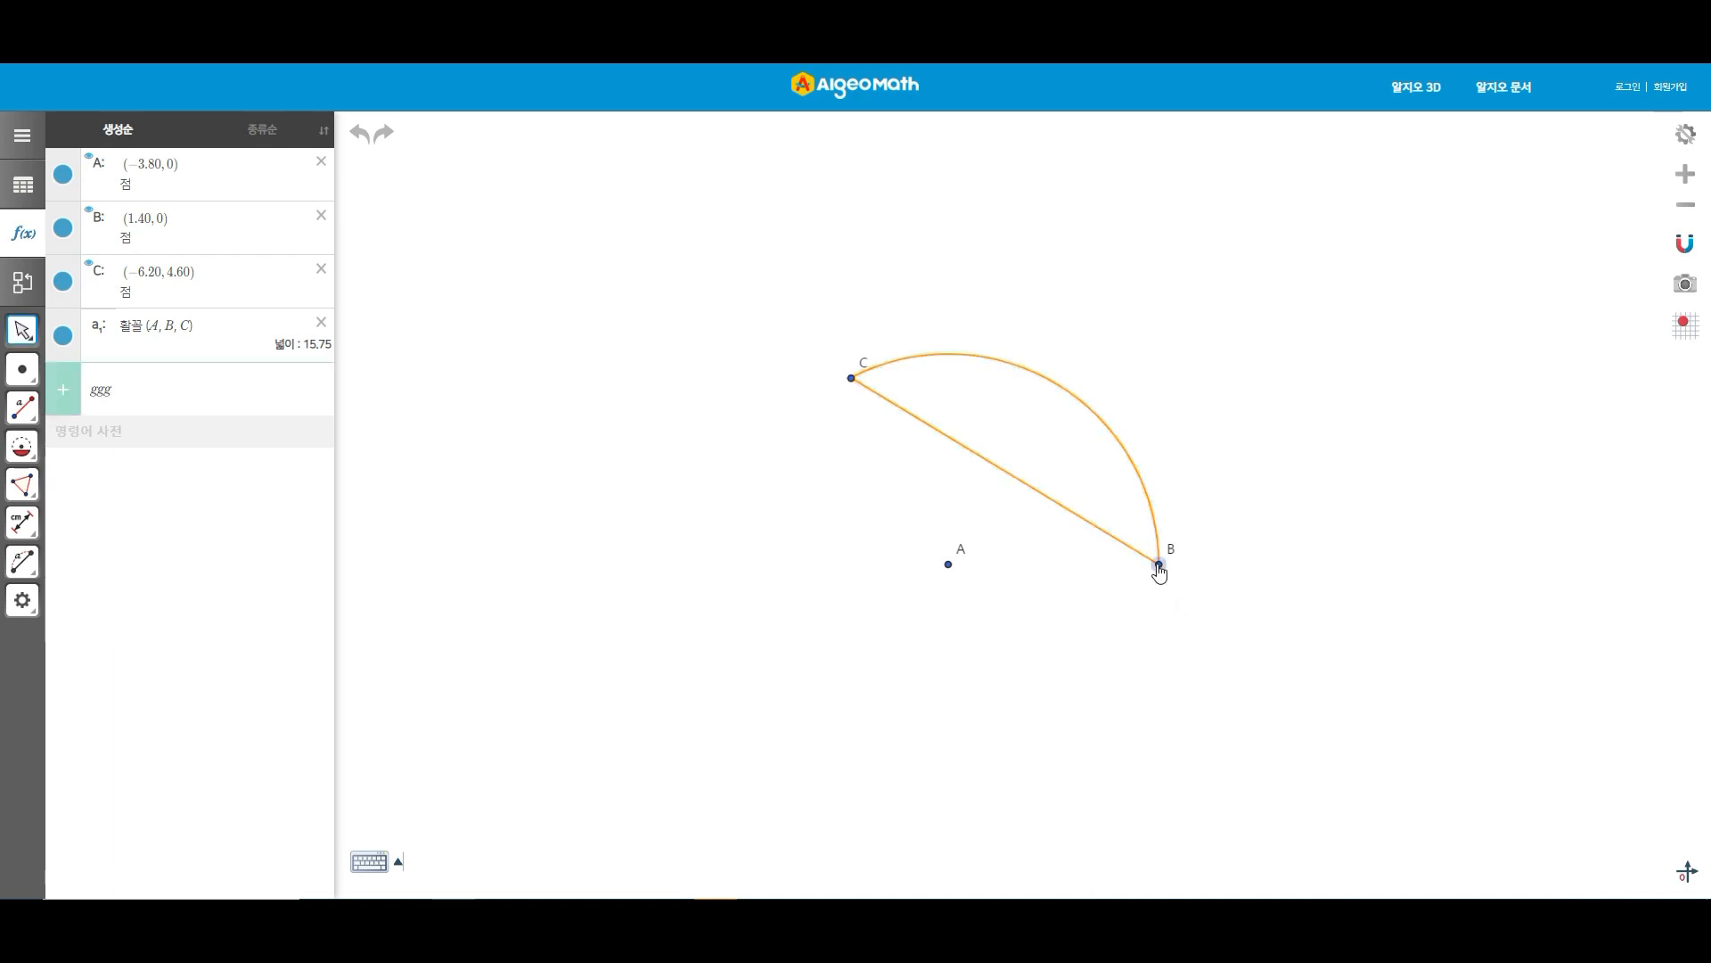
Step: Reshape the circular segment by moving B to (0.40, -0.20), C to (-6.60, 4.60) and centre A to (-4.80, 0.40)
{"action": "left_click_drag", "start_coordinate": [1159, 572], "coordinate": [1118, 575]}
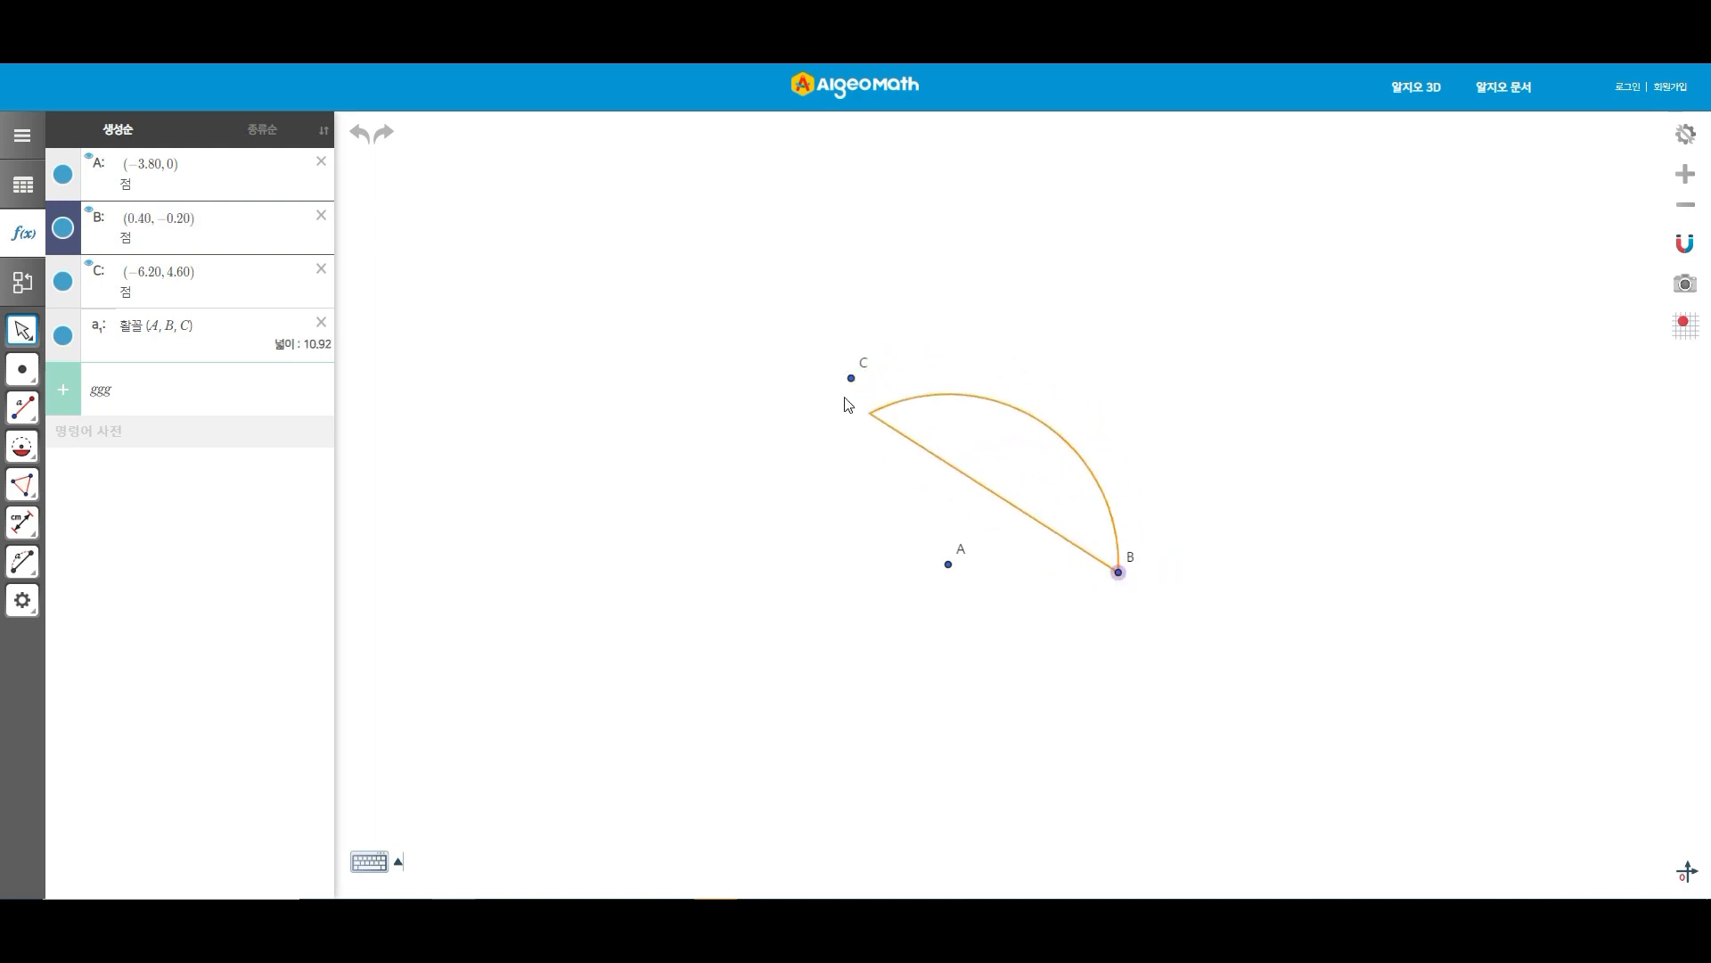
{"action": "mouse_move", "coordinate": [851, 378]}
{"action": "left_mouse_down"}
{"action": "mouse_move", "coordinate": [1040, 382]}
{"action": "mouse_move", "coordinate": [828, 374]}
{"action": "mouse_move", "coordinate": [1024, 371]}
{"action": "mouse_move", "coordinate": [939, 351]}
{"action": "mouse_move", "coordinate": [842, 387]}
{"action": "left_mouse_up"}
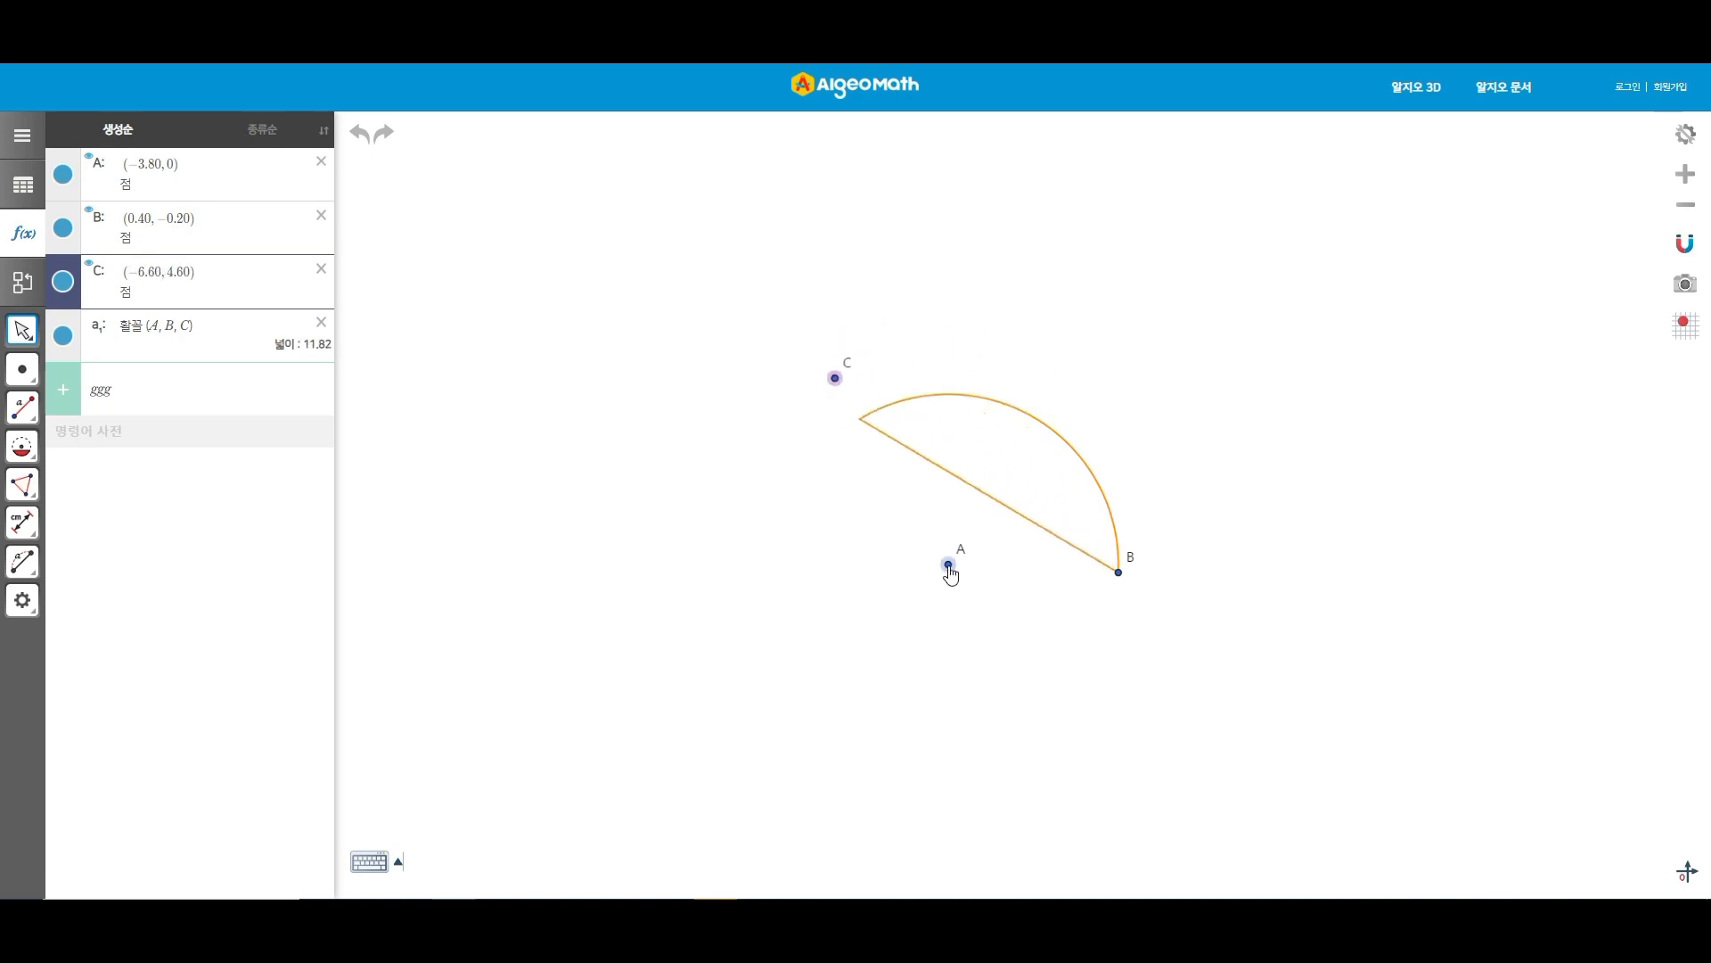
{"action": "left_click_drag", "start_coordinate": [950, 574], "coordinate": [913, 560]}
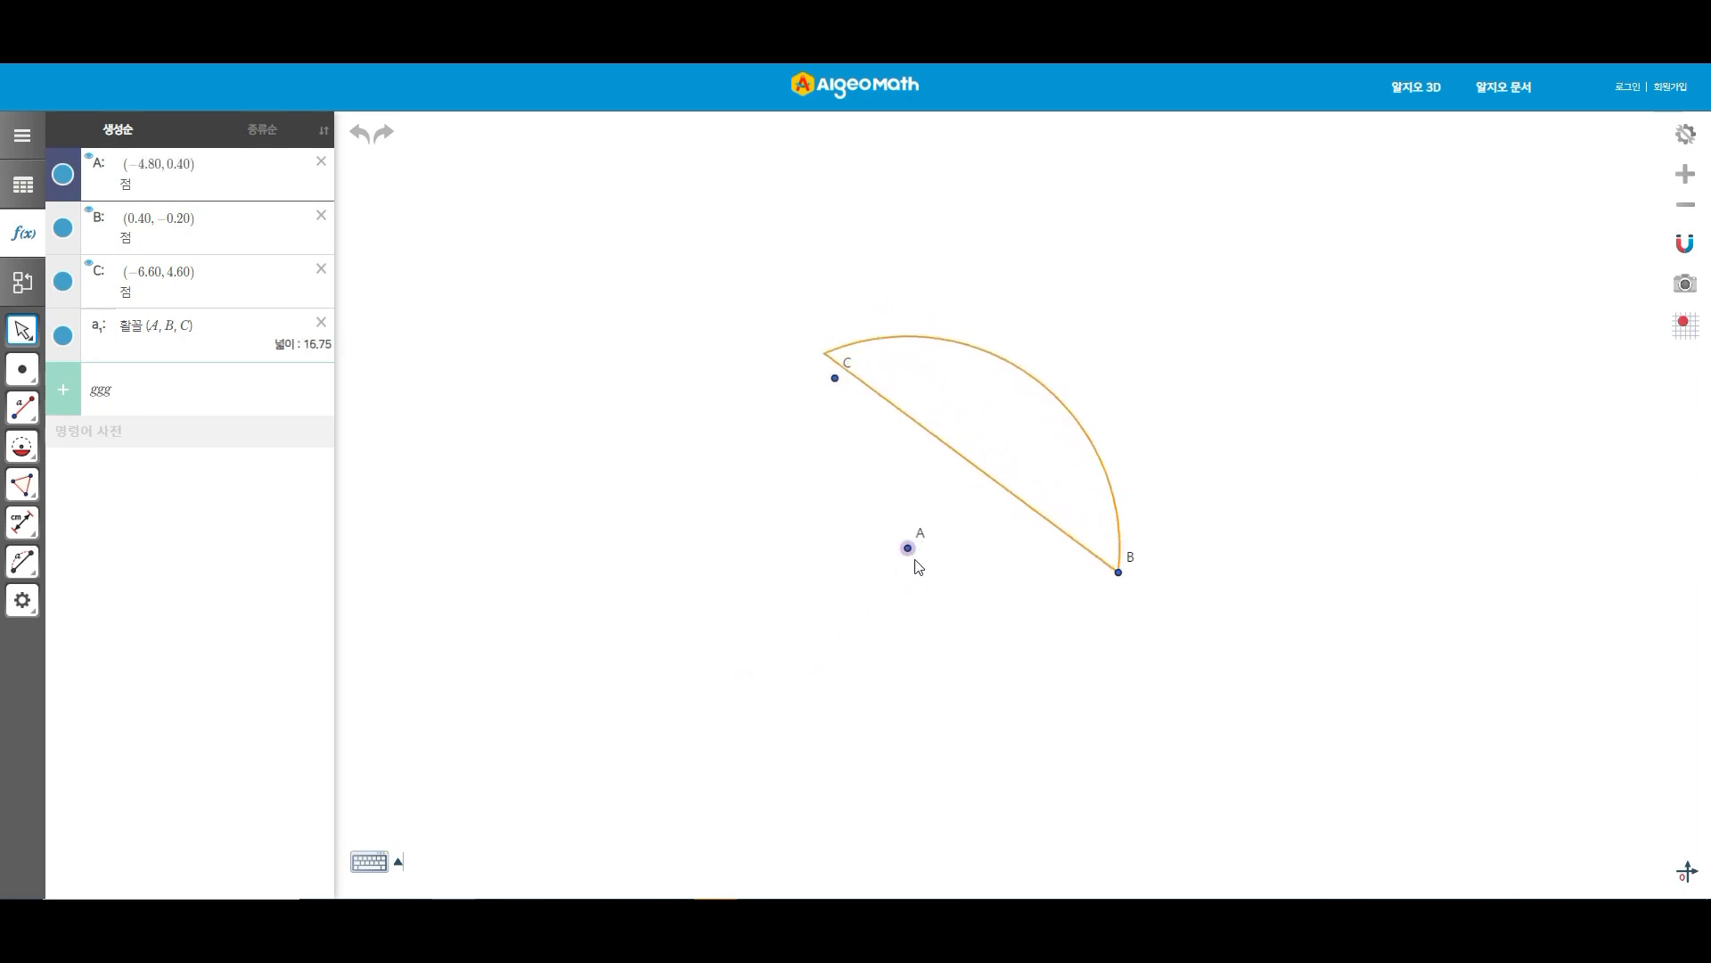